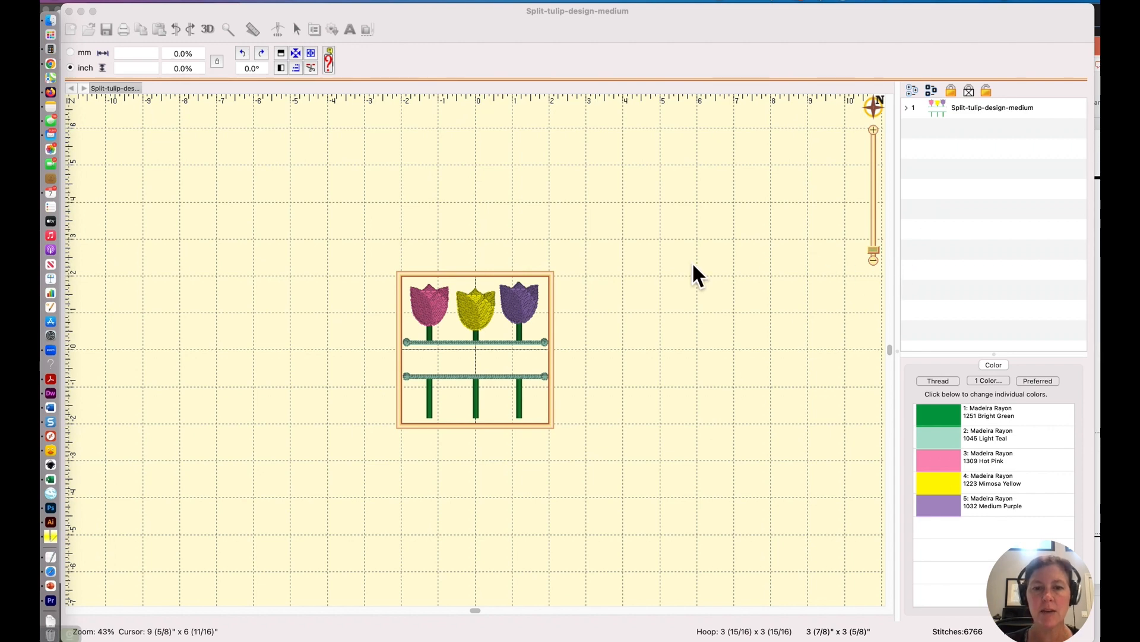
- Move the purple, yellow and pink tulips up, separately by colour layer, to just inside the hoop's upper edge
click(884, 254)
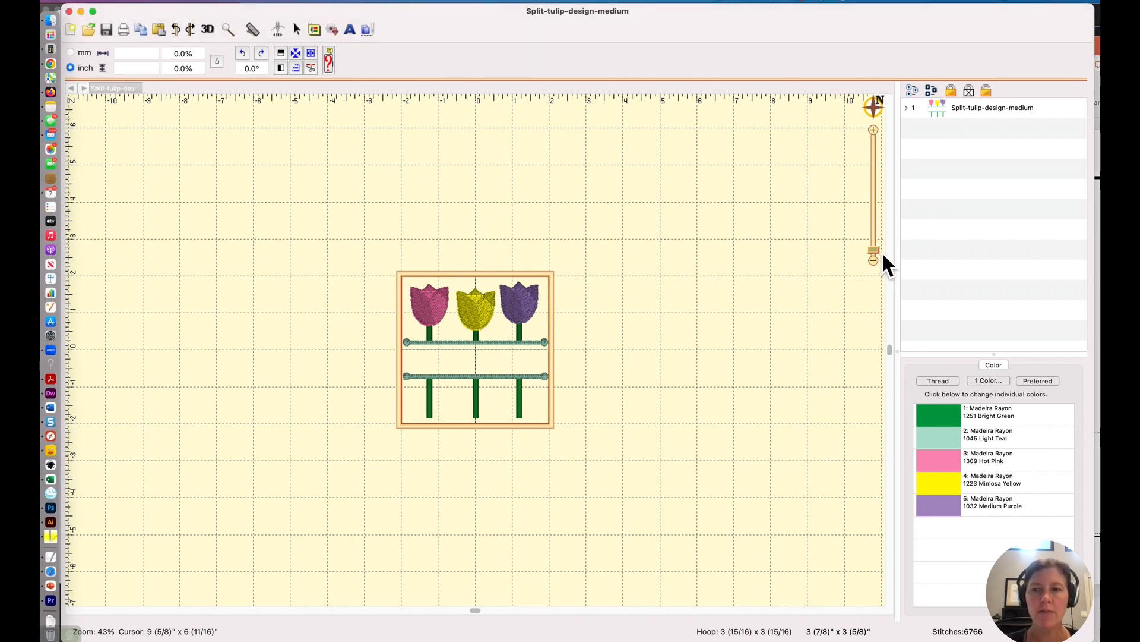
drag(878, 250, 878, 249)
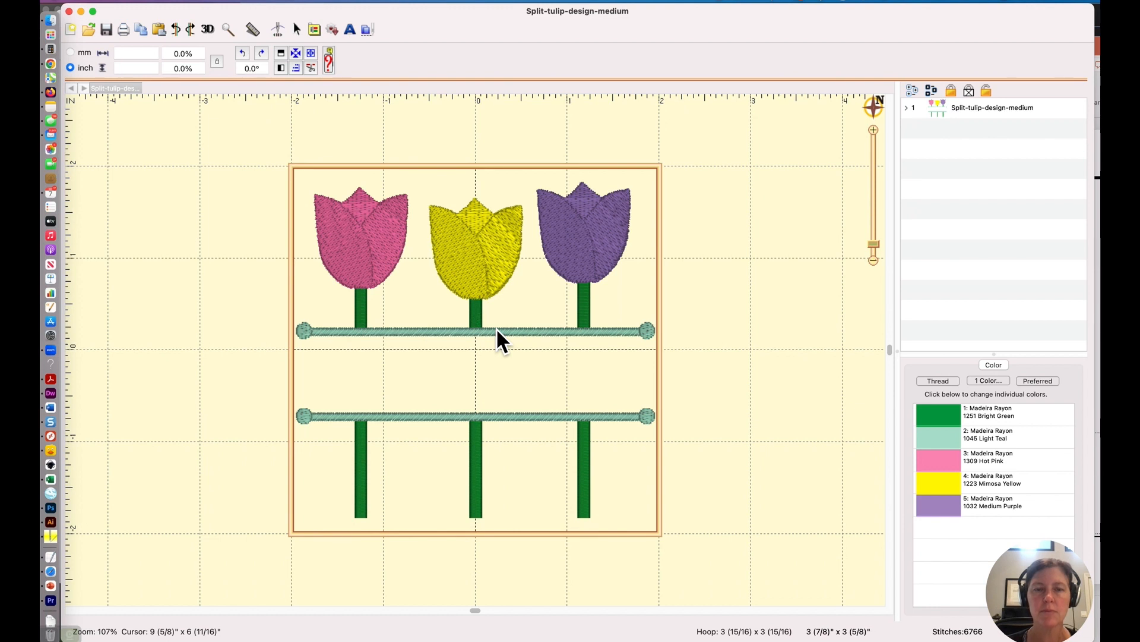
click(594, 244)
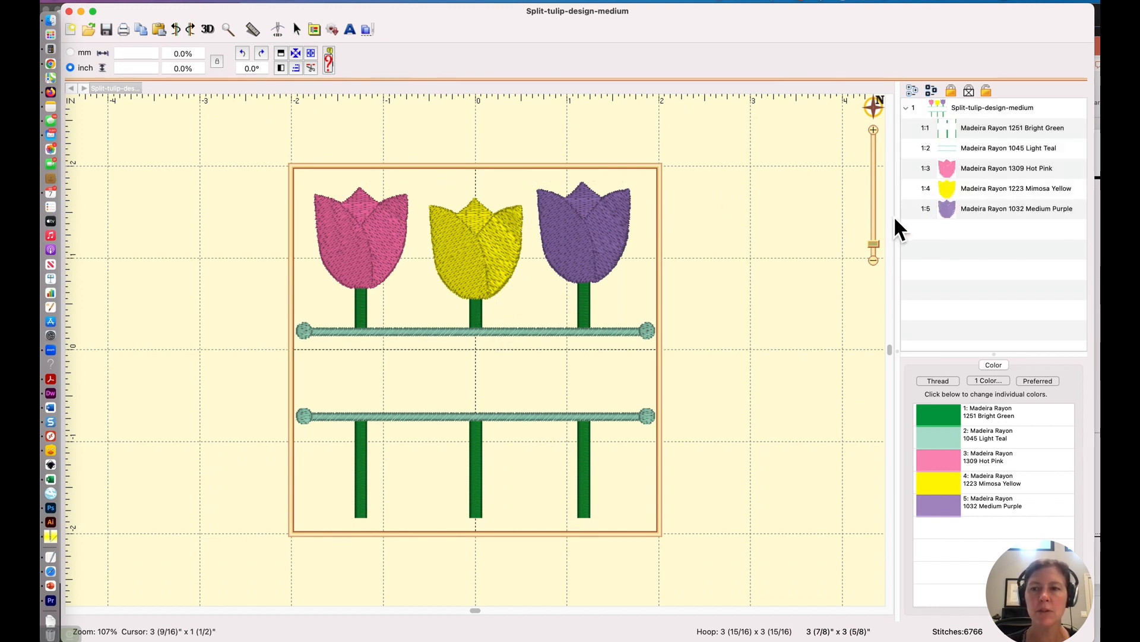
click(942, 214)
drag(610, 242, 610, 229)
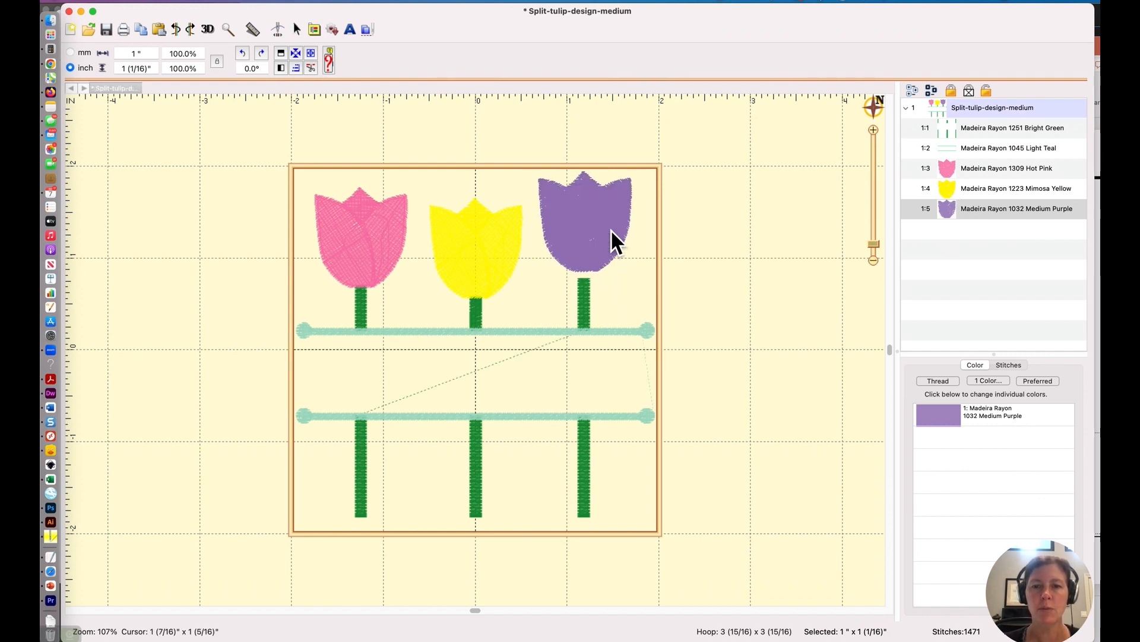
click(960, 190)
drag(489, 240, 491, 212)
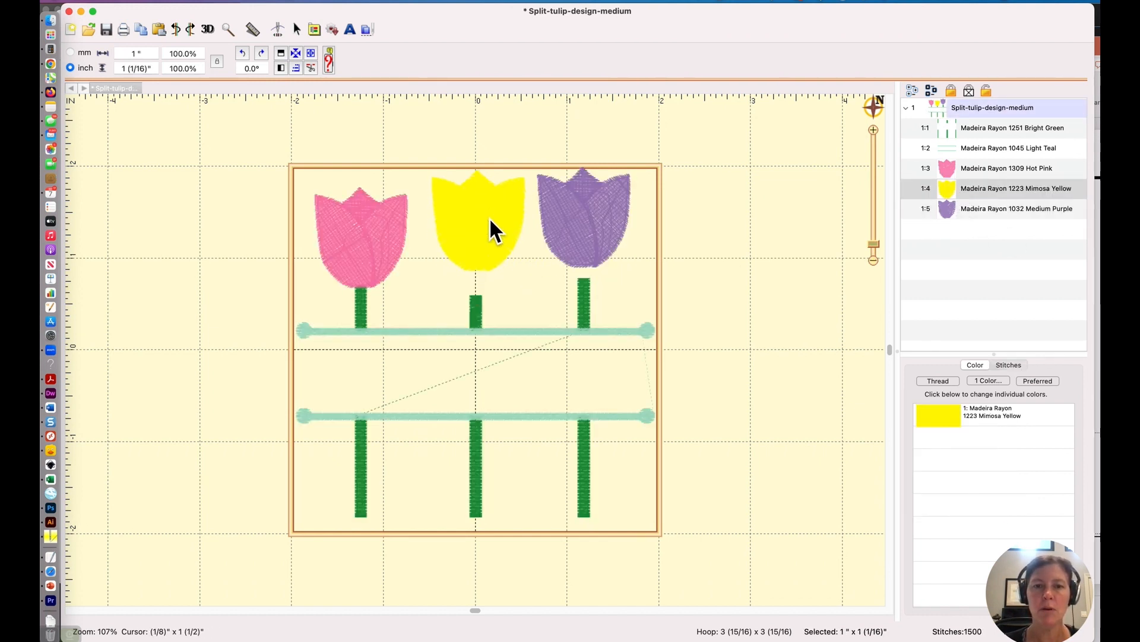
click(953, 169)
mouse_move(385, 256)
mouse_down()
mouse_move(388, 227)
mouse_move(386, 239)
mouse_up()
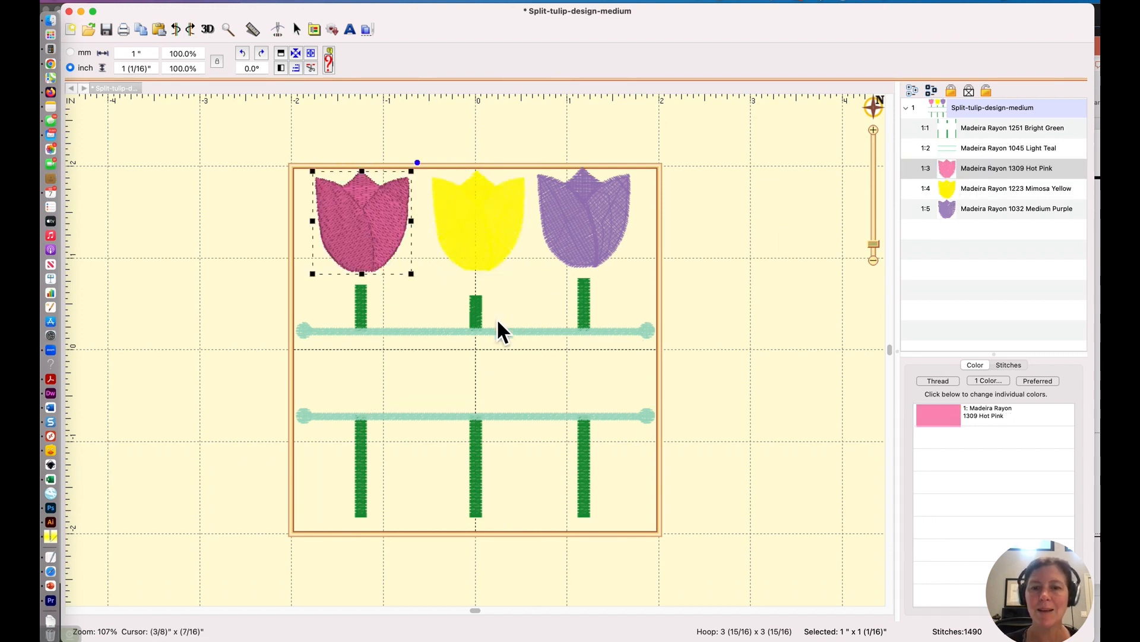
click(979, 130)
drag(589, 314, 591, 300)
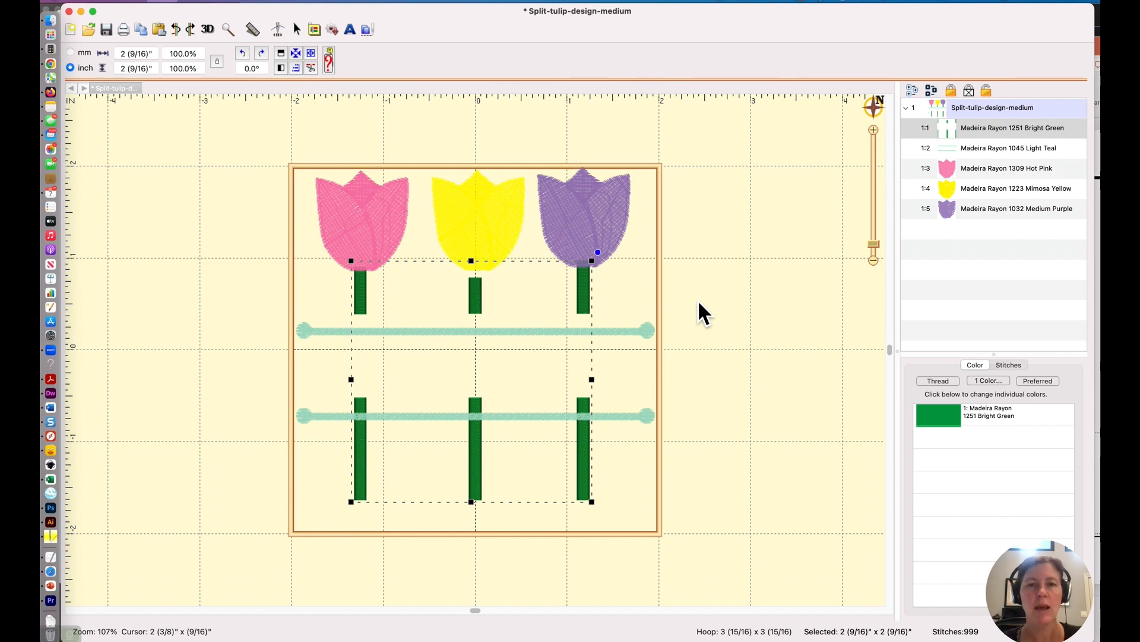
key(super+z)
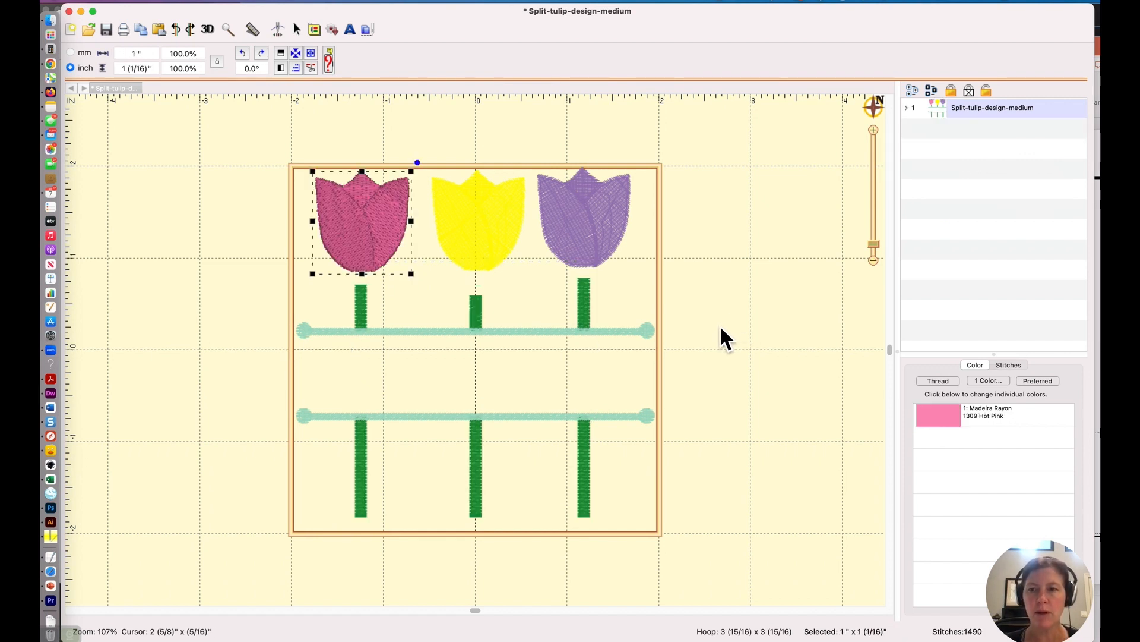
- Insert a color stop at stitch 348, after the three upper stems, using Isacord Poly 0874 Gravel for the lower stems
click(279, 30)
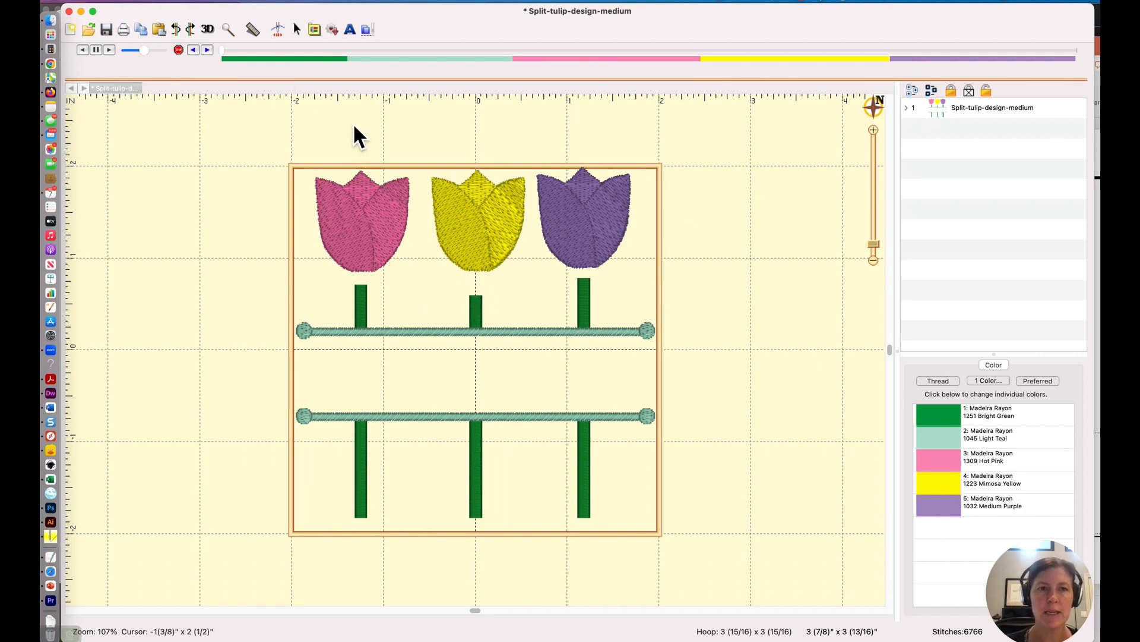
drag(226, 53, 269, 59)
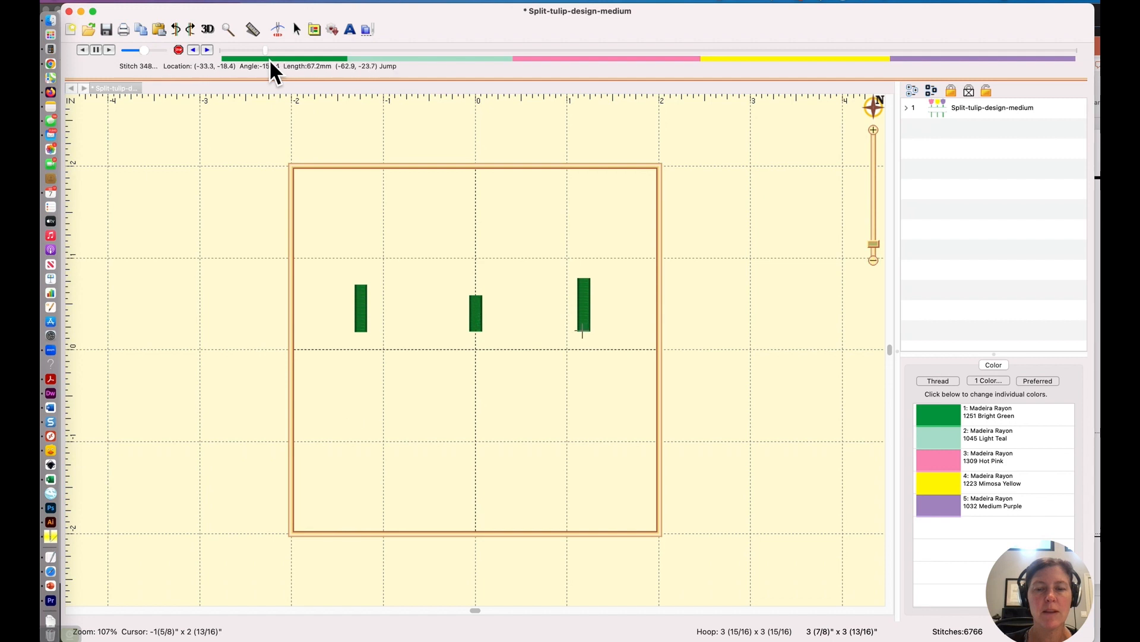
click(183, 52)
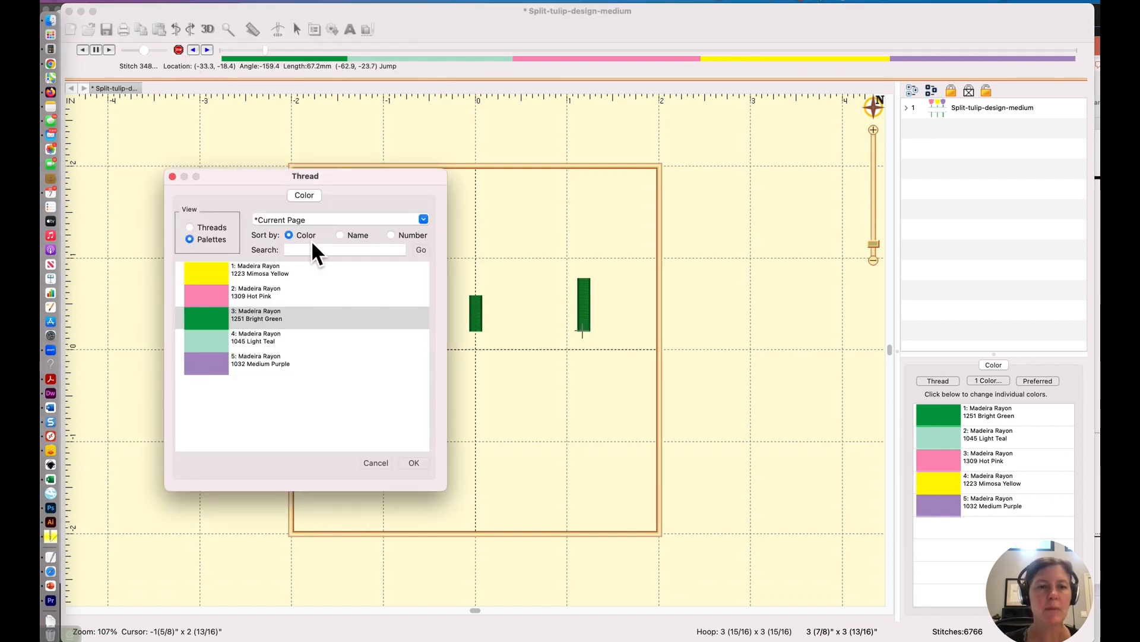
click(344, 238)
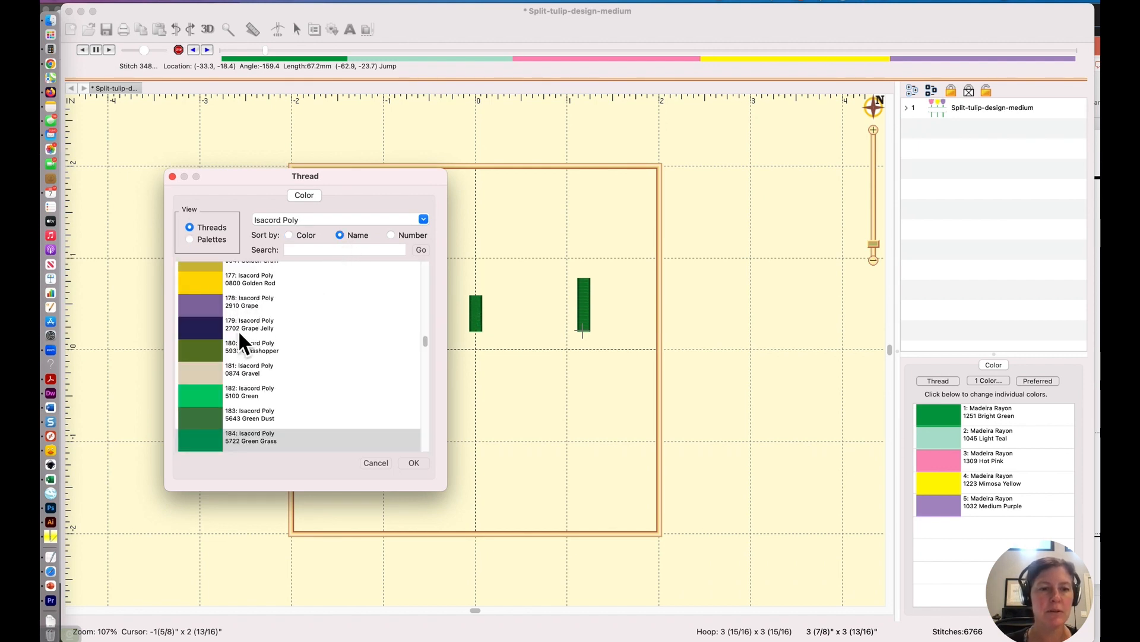
click(254, 373)
click(414, 466)
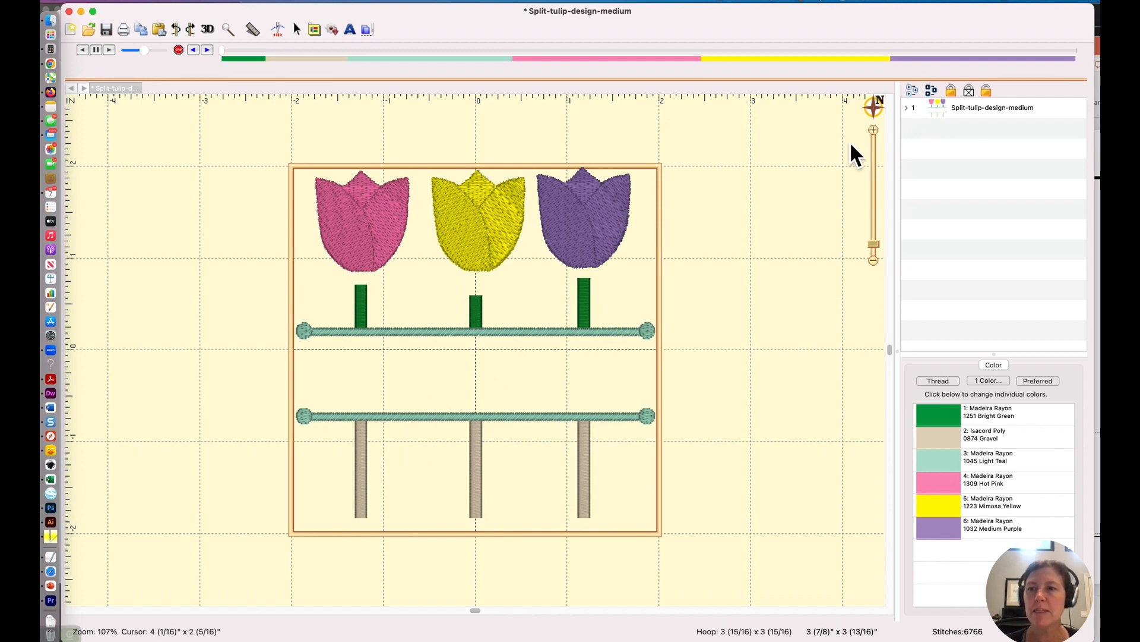
- Move the separated upper Bright Green stems up so they meet the tulips
click(909, 109)
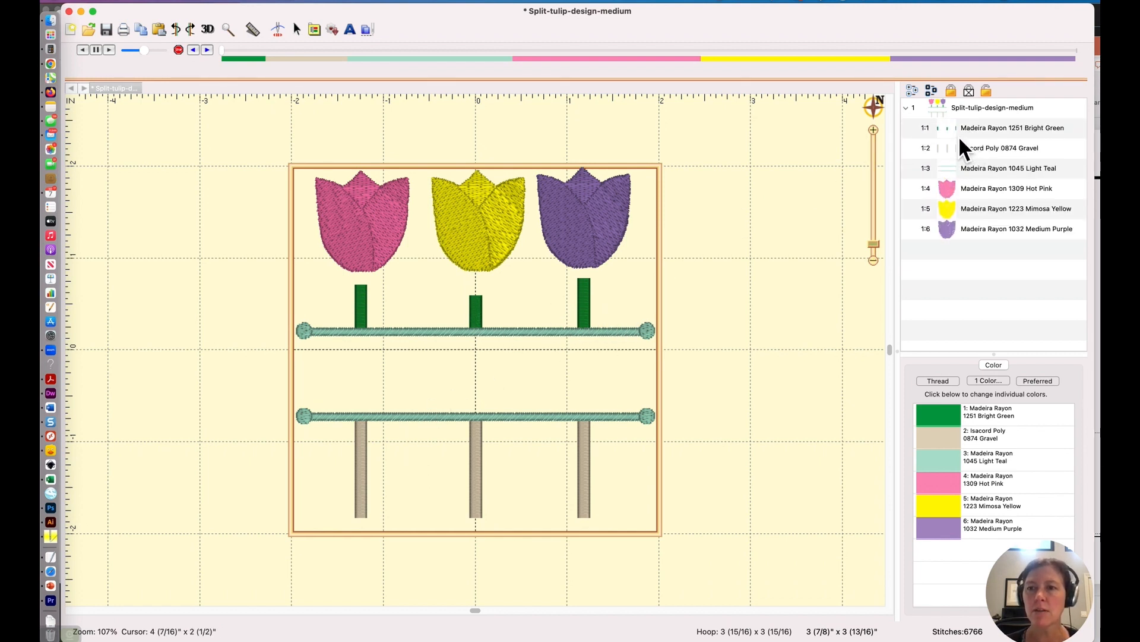
click(959, 133)
drag(479, 316, 480, 287)
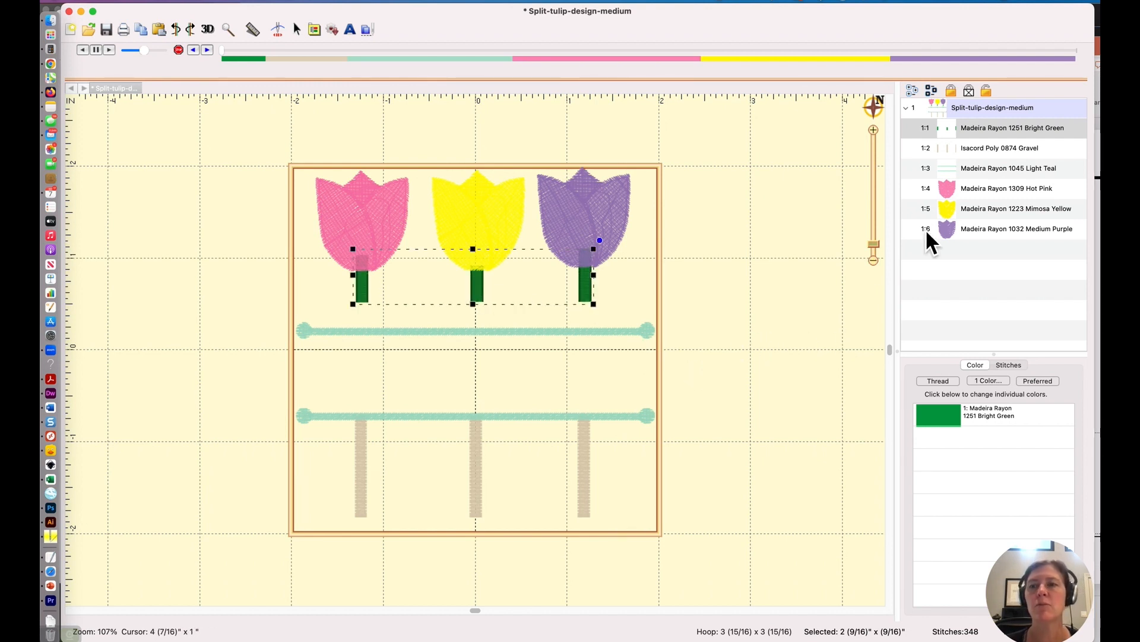
- Insert a color stop at stitch 1643, between the lower and upper Light Teal bars, using Madeira Rayon 1370 for the upper bar
click(964, 166)
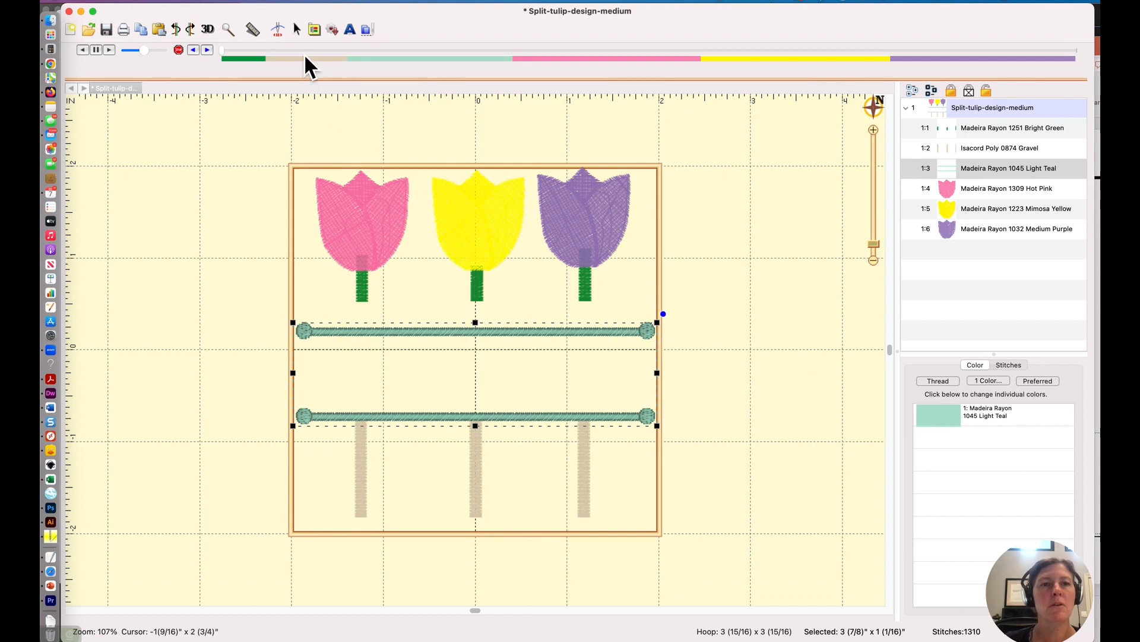
drag(228, 52, 435, 63)
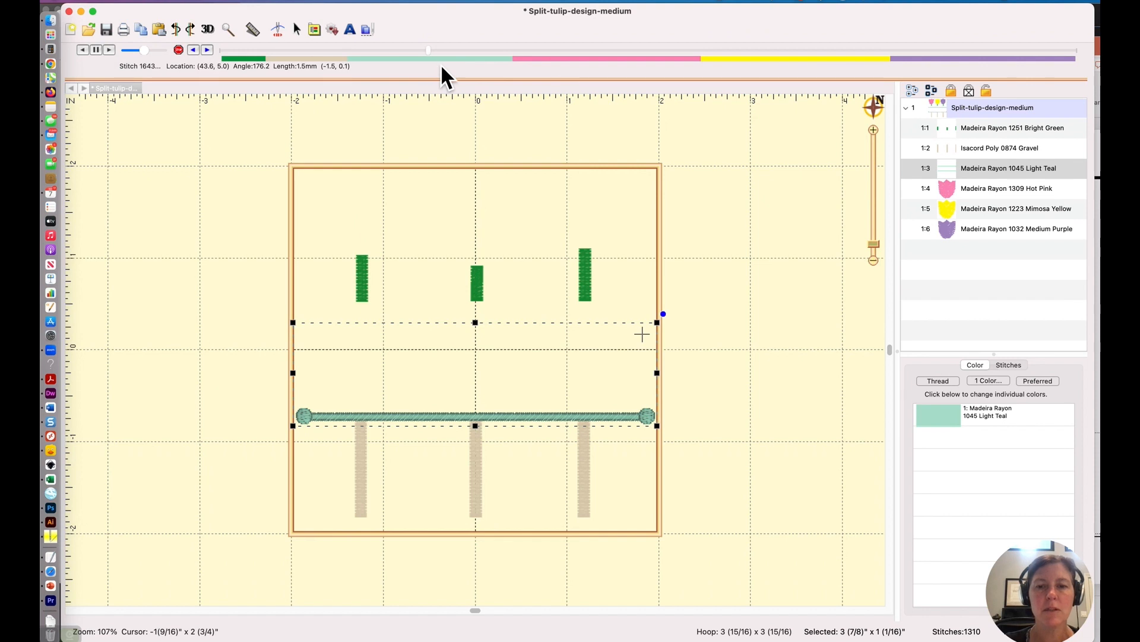
click(178, 50)
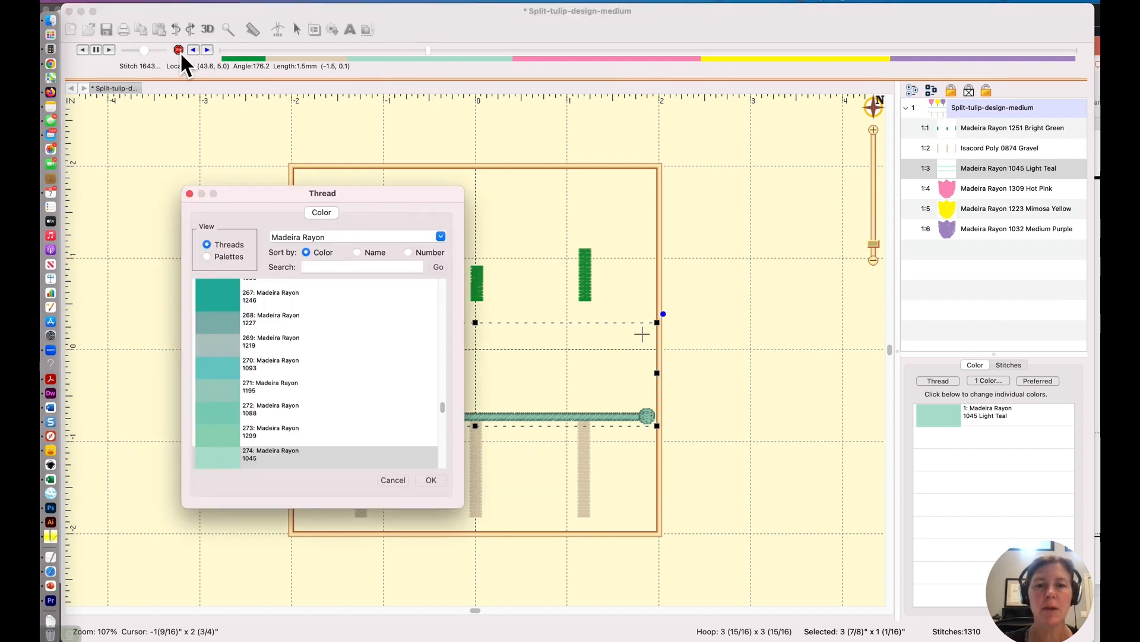
scroll(244, 332, up, 8)
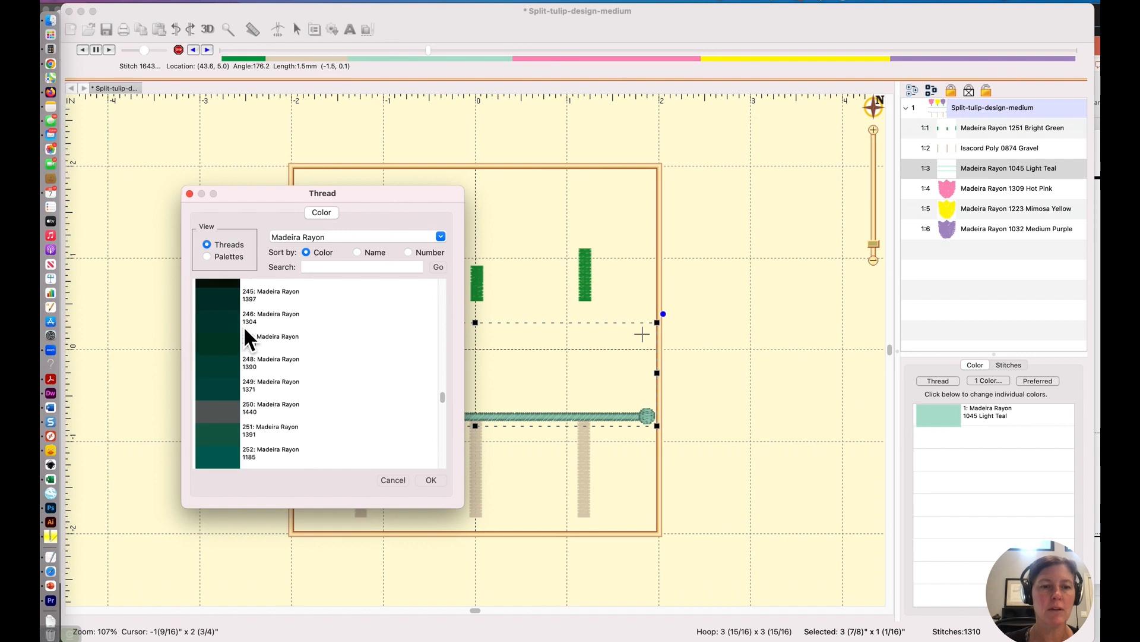
click(227, 310)
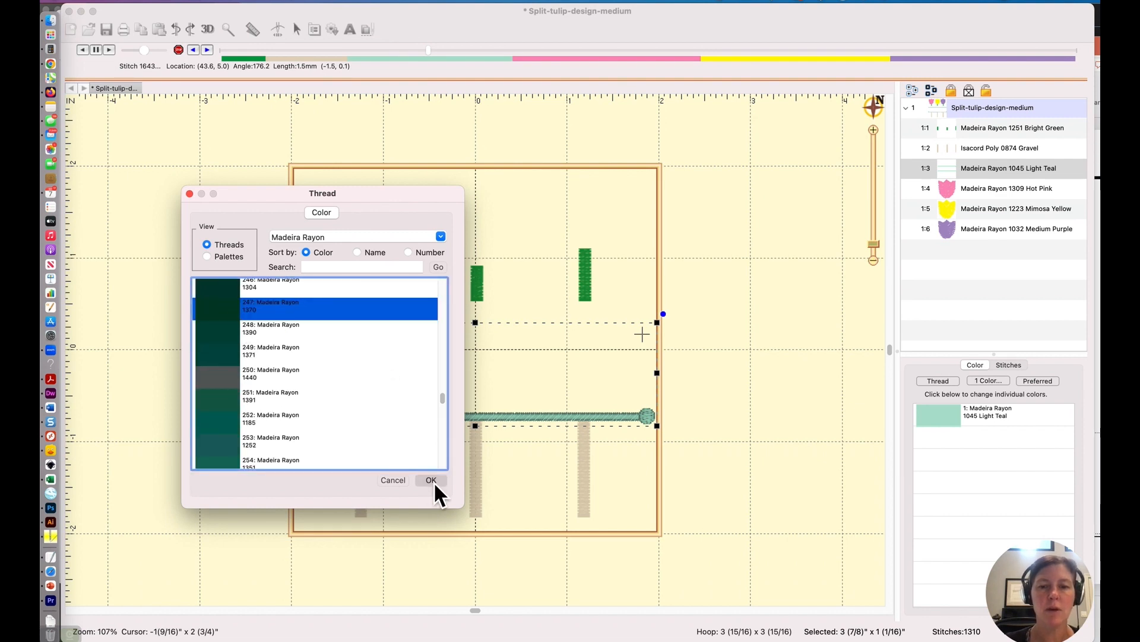
click(433, 480)
- Move the dark green upper bar up to the lower ends of the upper stems
click(963, 189)
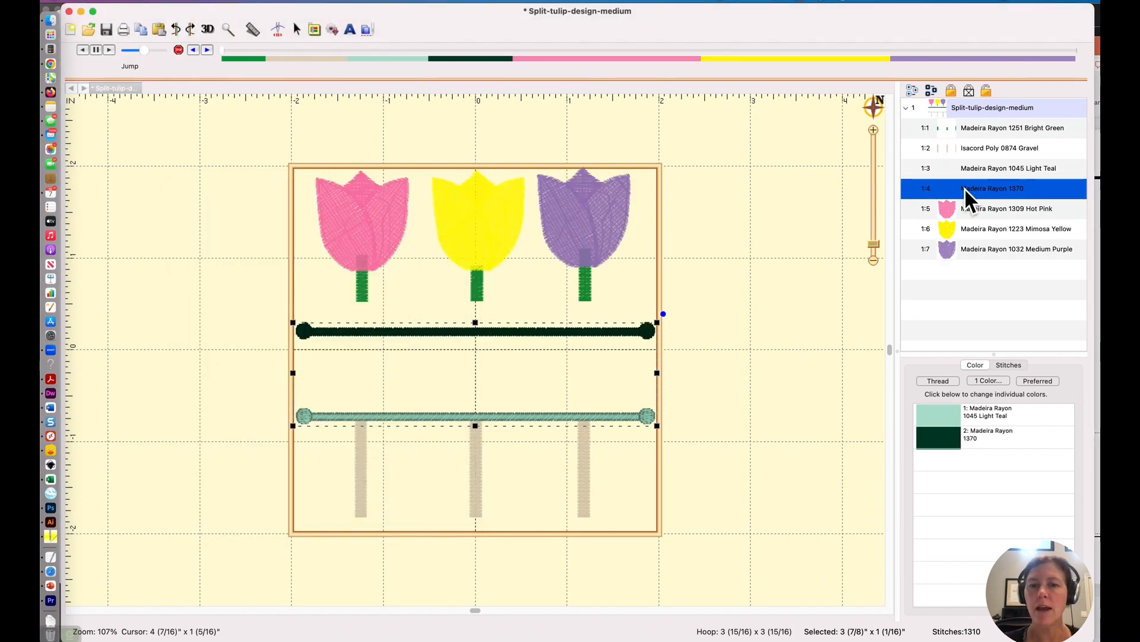
drag(498, 336, 497, 308)
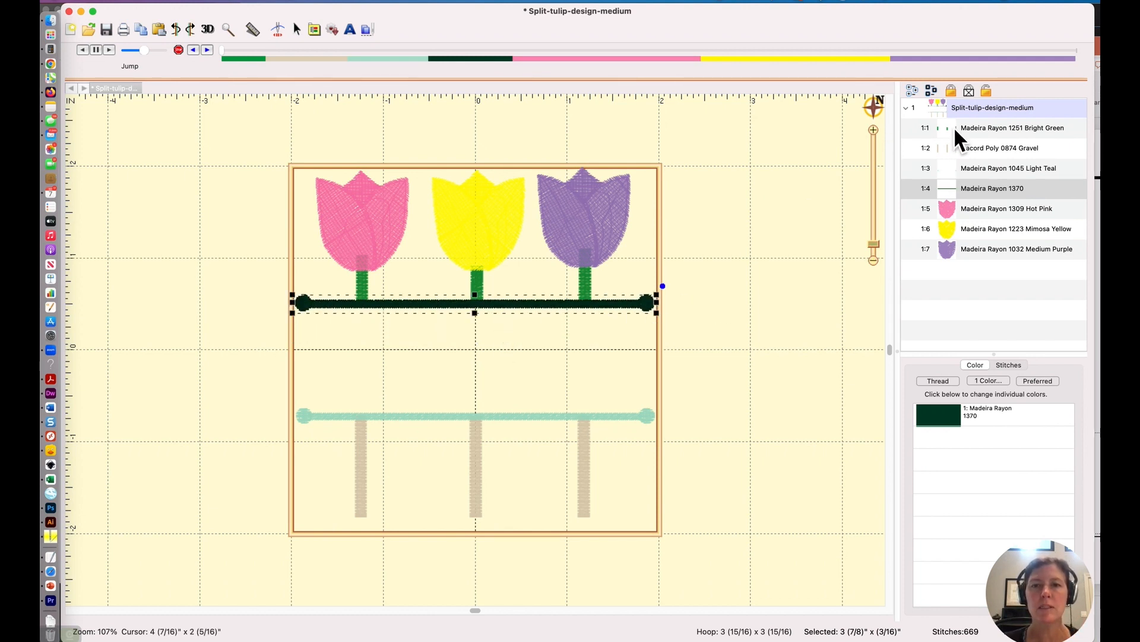
drag(229, 53, 188, 65)
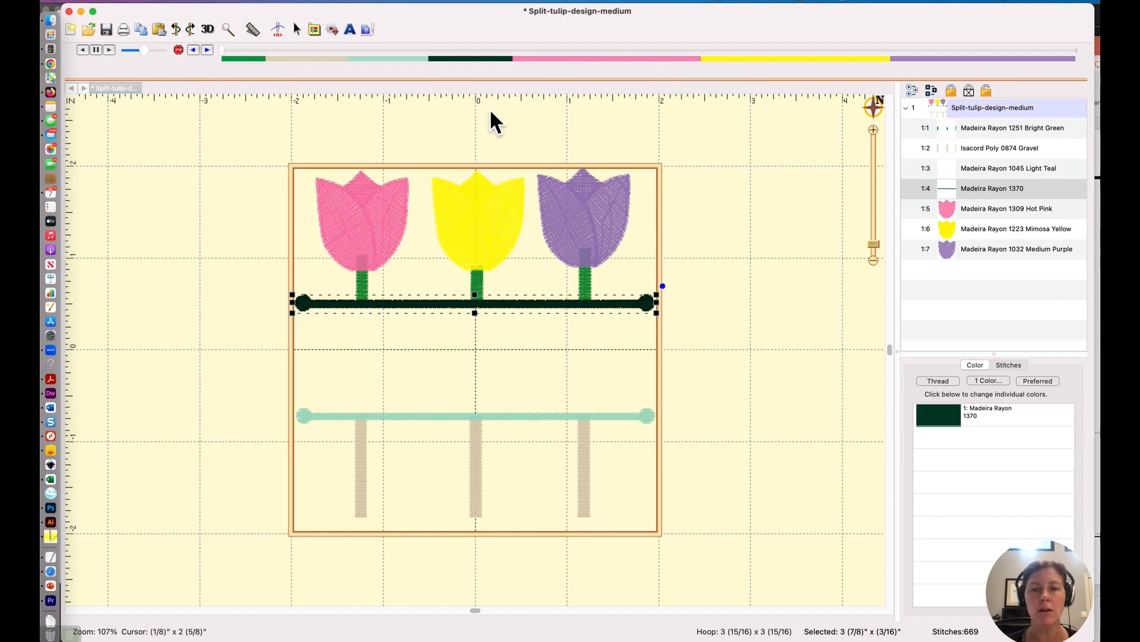
- Recolor the Gravel lower stems to Madeira Rayon 1251 Bright Green from the current page palette
click(985, 134)
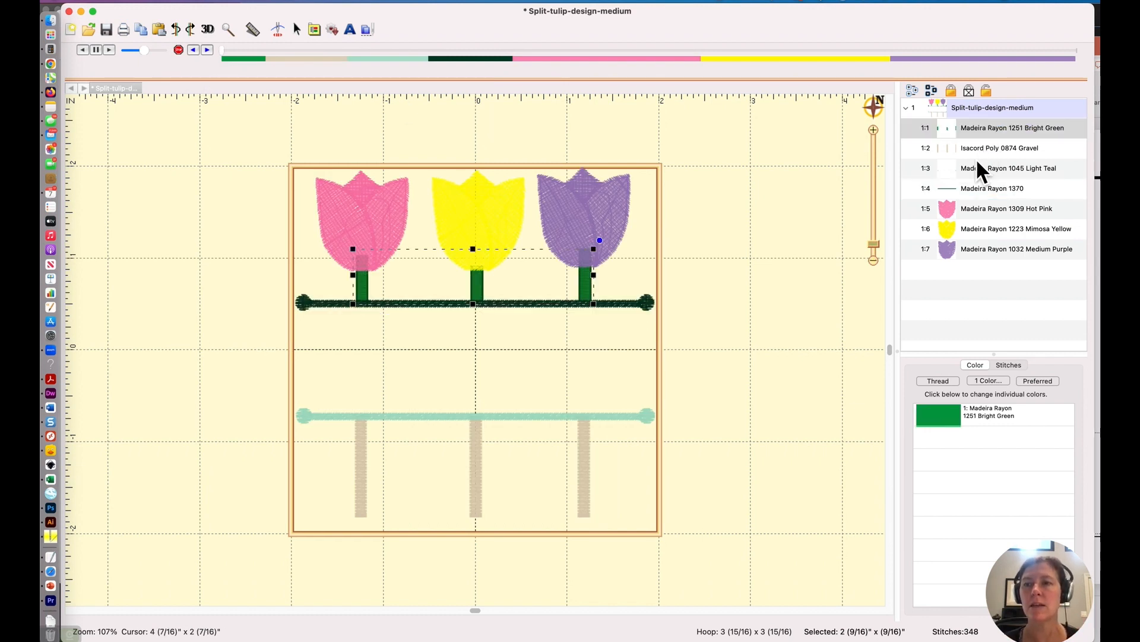
shift+click(962, 156)
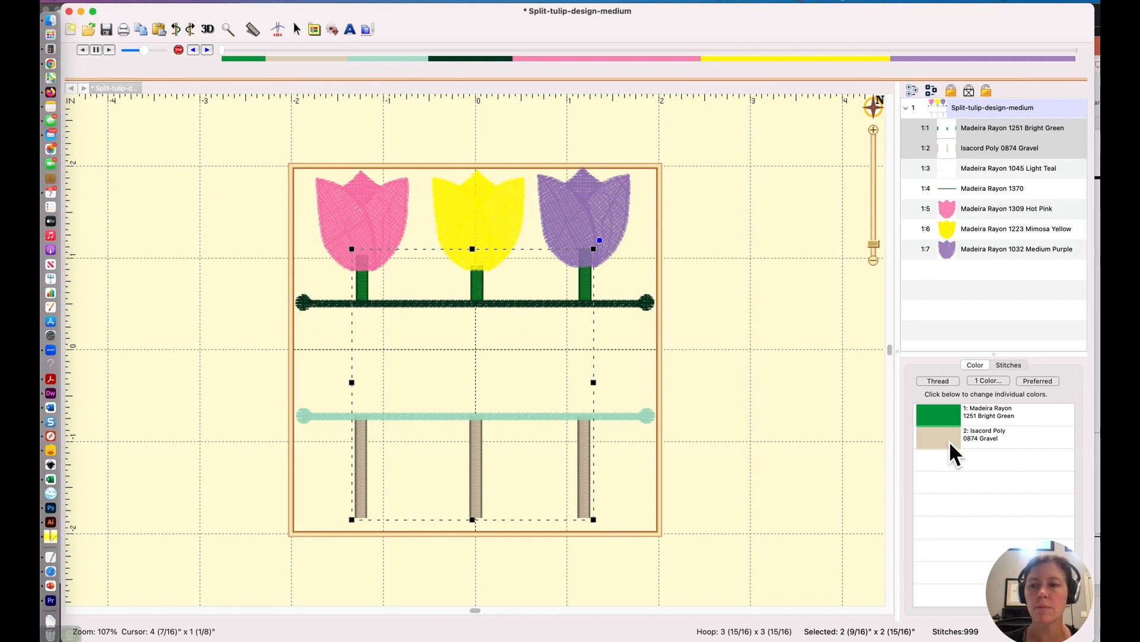
click(949, 442)
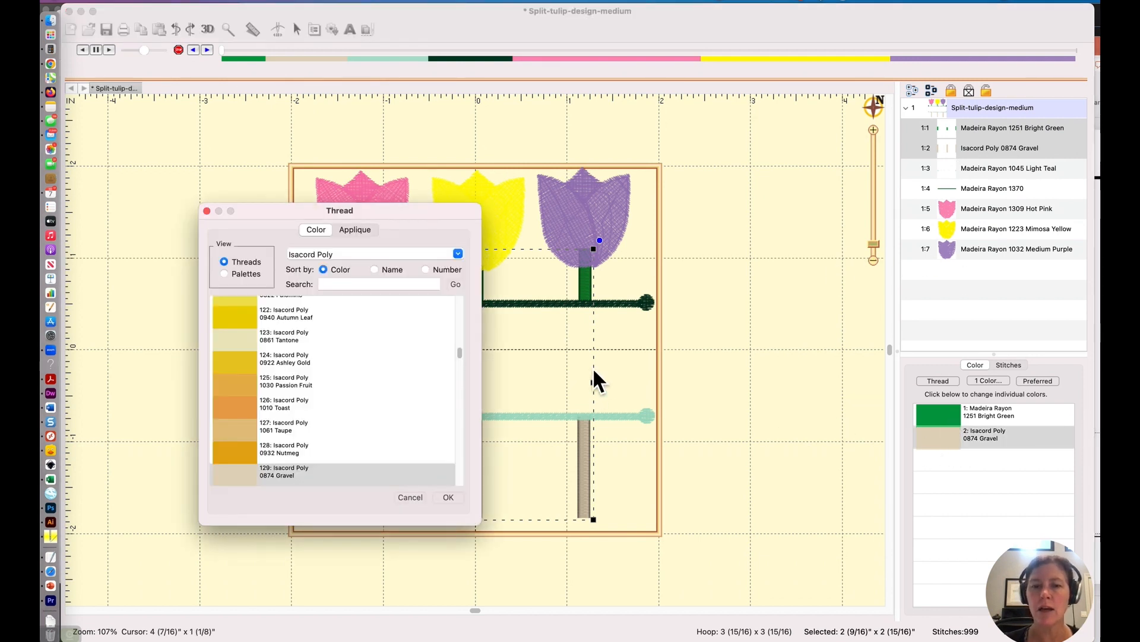
click(236, 276)
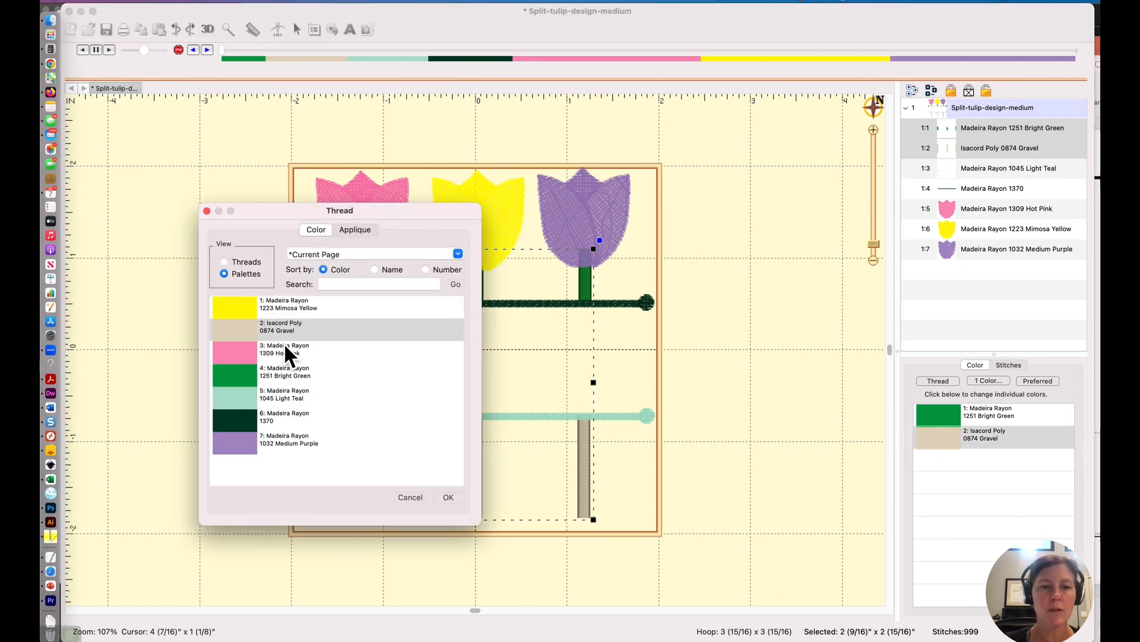
click(310, 380)
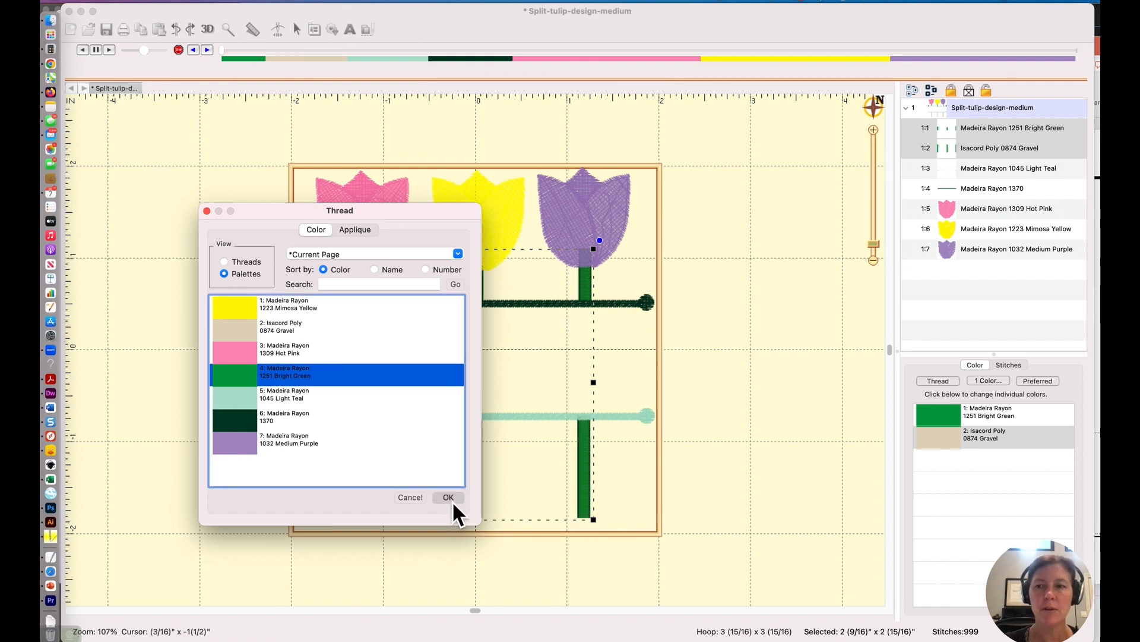
click(449, 498)
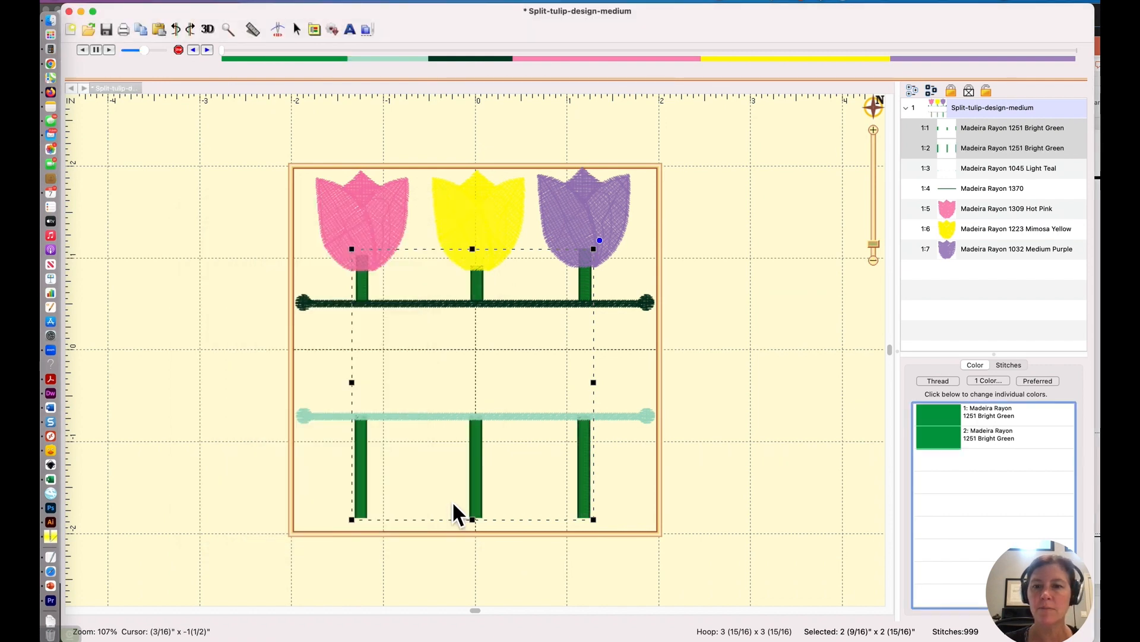
- Recolor the dark green upper bar to Madeira Rayon 1045 Light Teal from the current page palette
click(958, 169)
shift+click(959, 190)
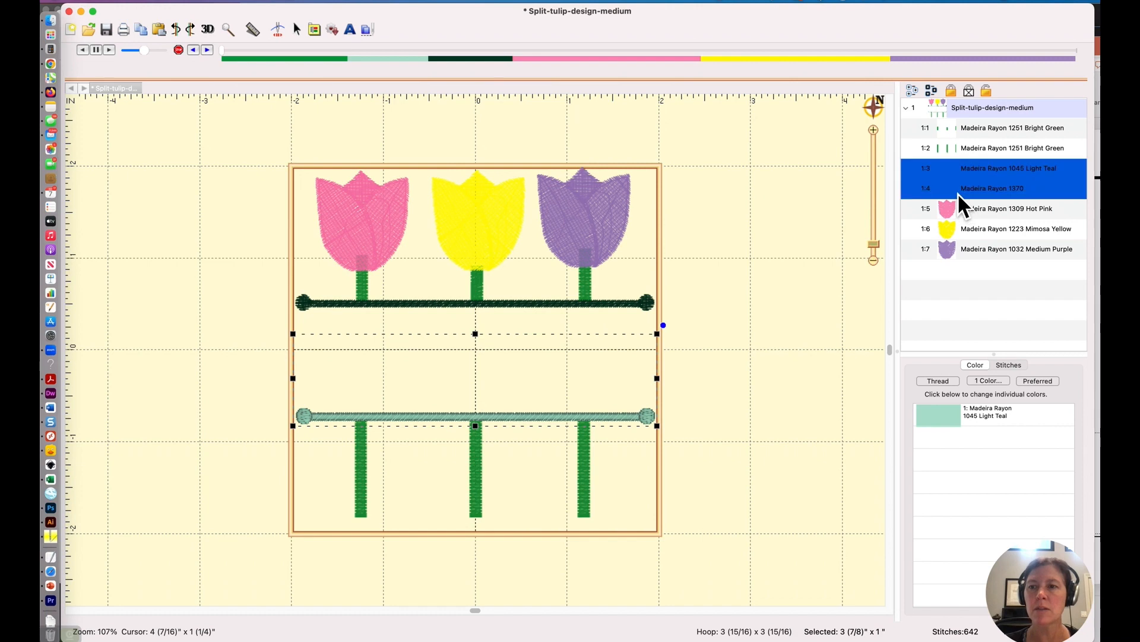
click(959, 191)
scroll(835, 277, up, 1)
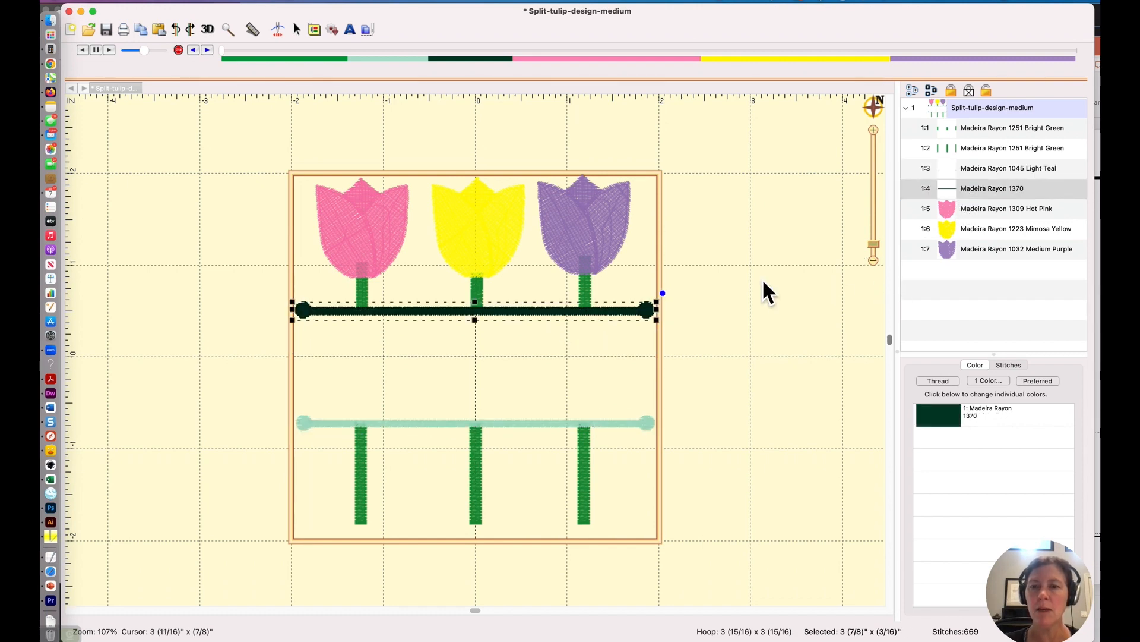
click(808, 206)
click(953, 174)
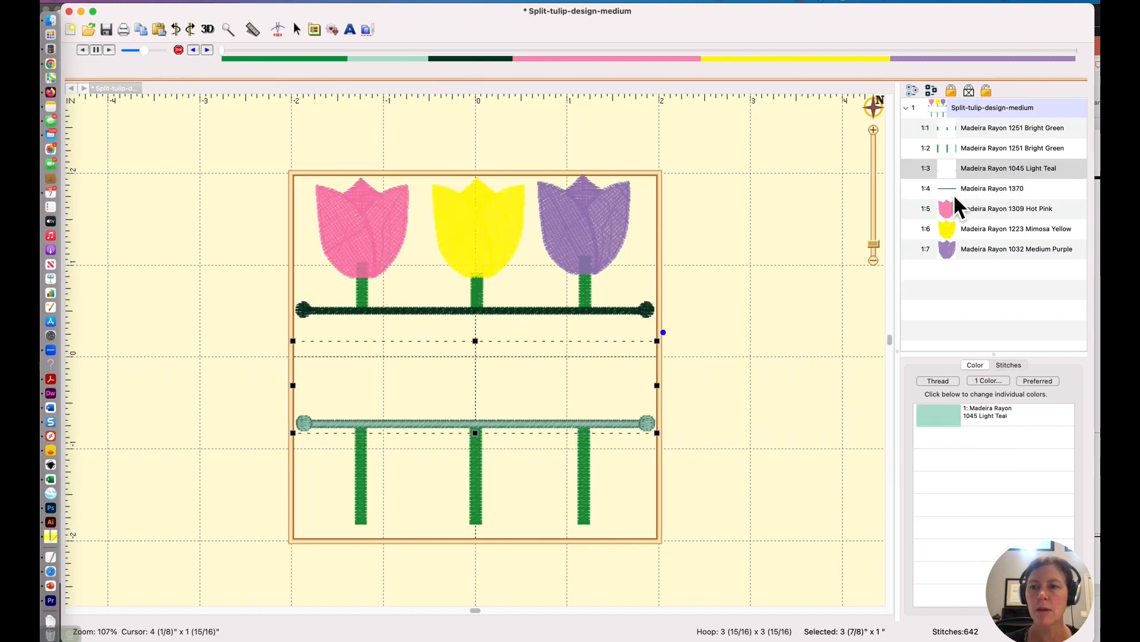
click(954, 194)
click(953, 415)
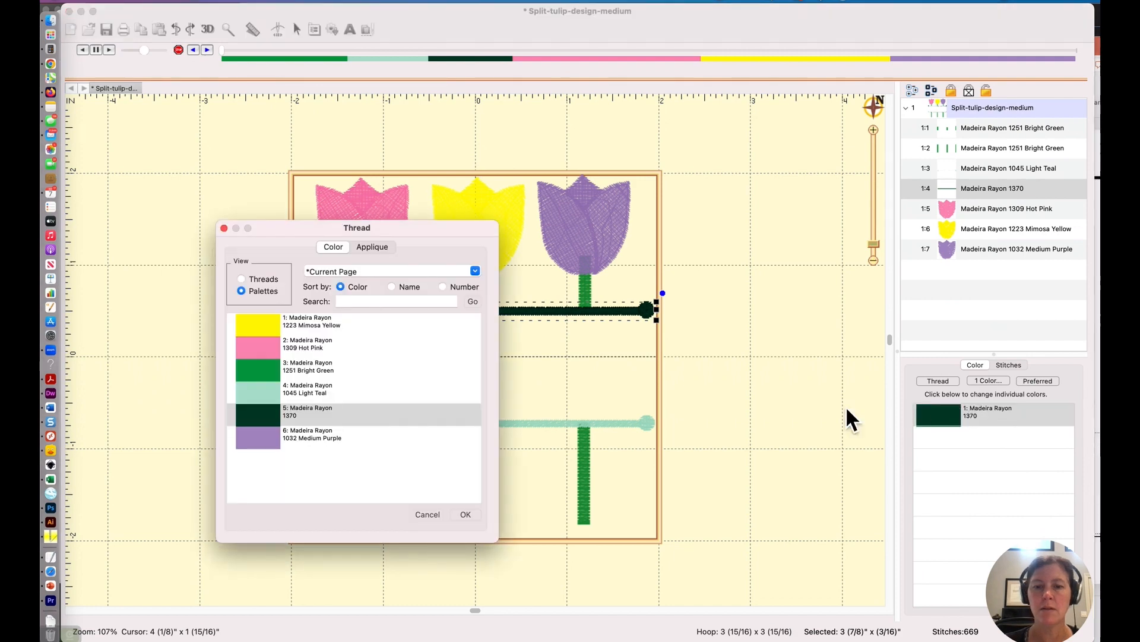
click(334, 386)
click(480, 519)
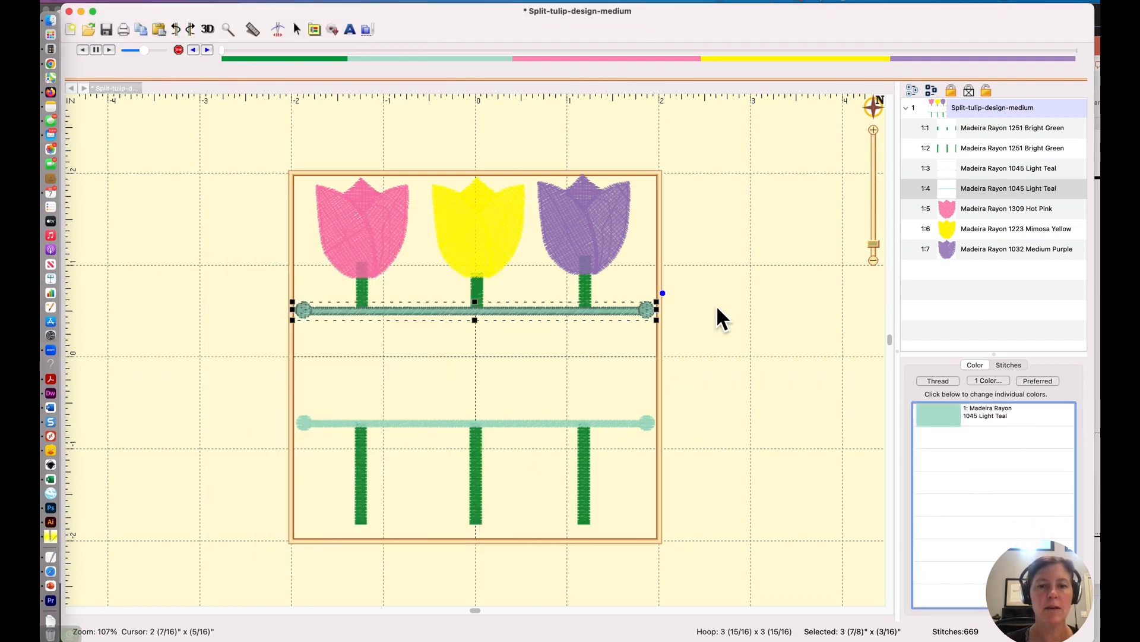
click(286, 148)
click(143, 3)
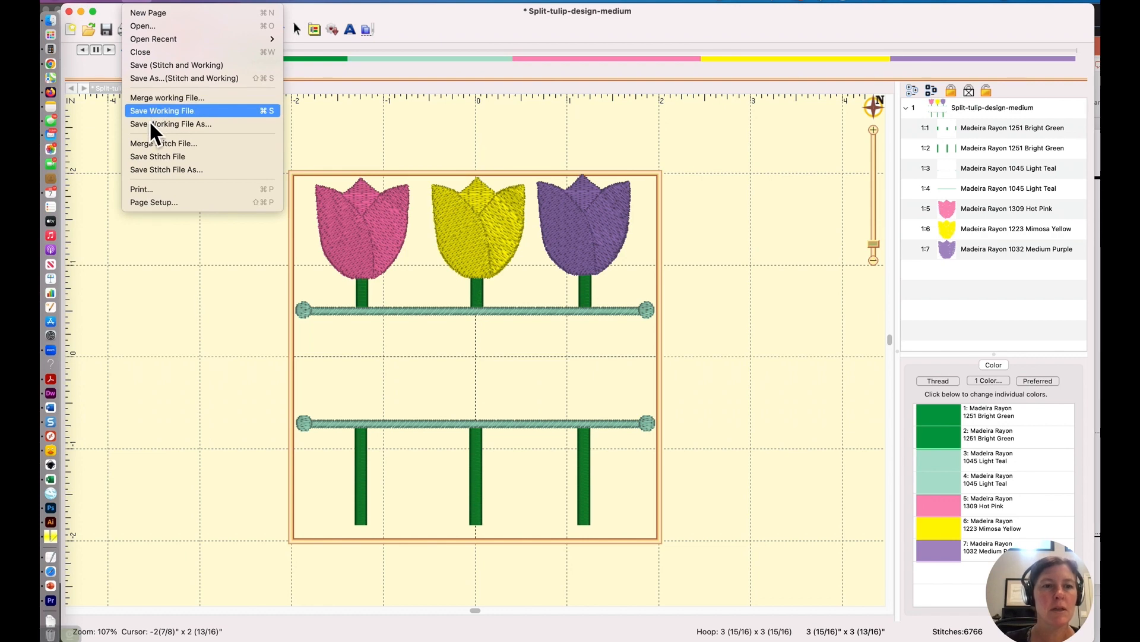
click(161, 165)
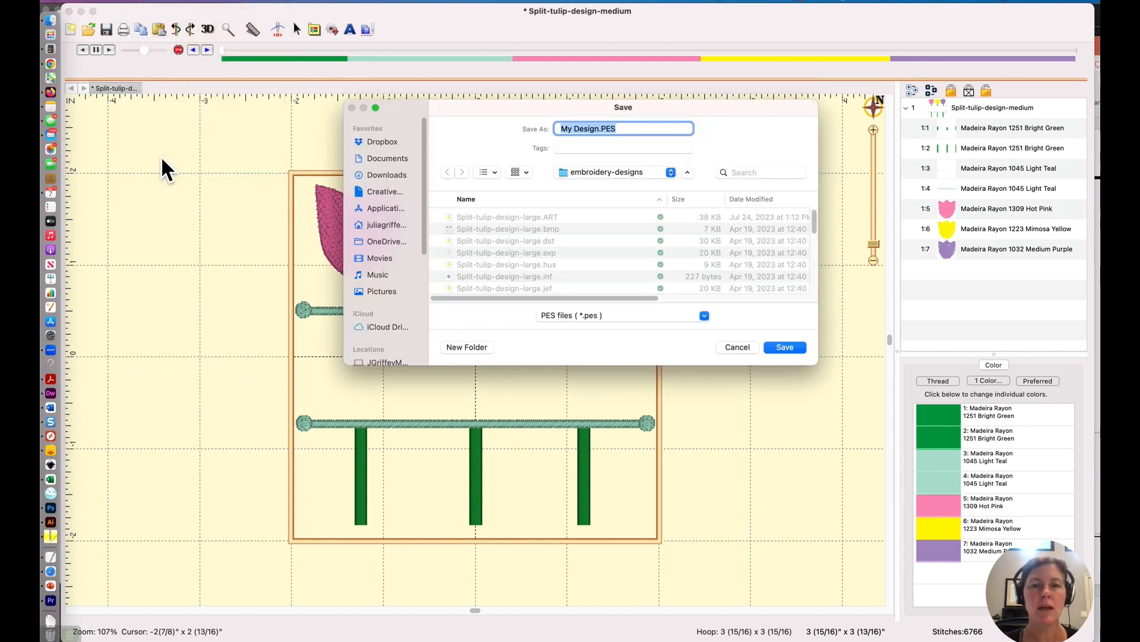
text(tulip-revised)
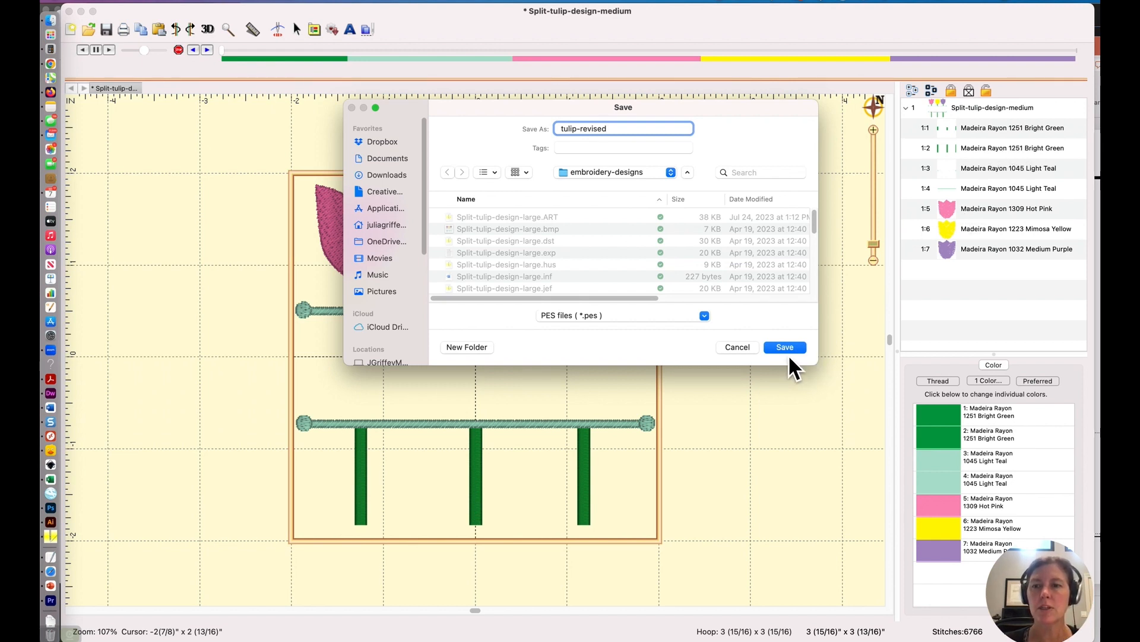
click(735, 348)
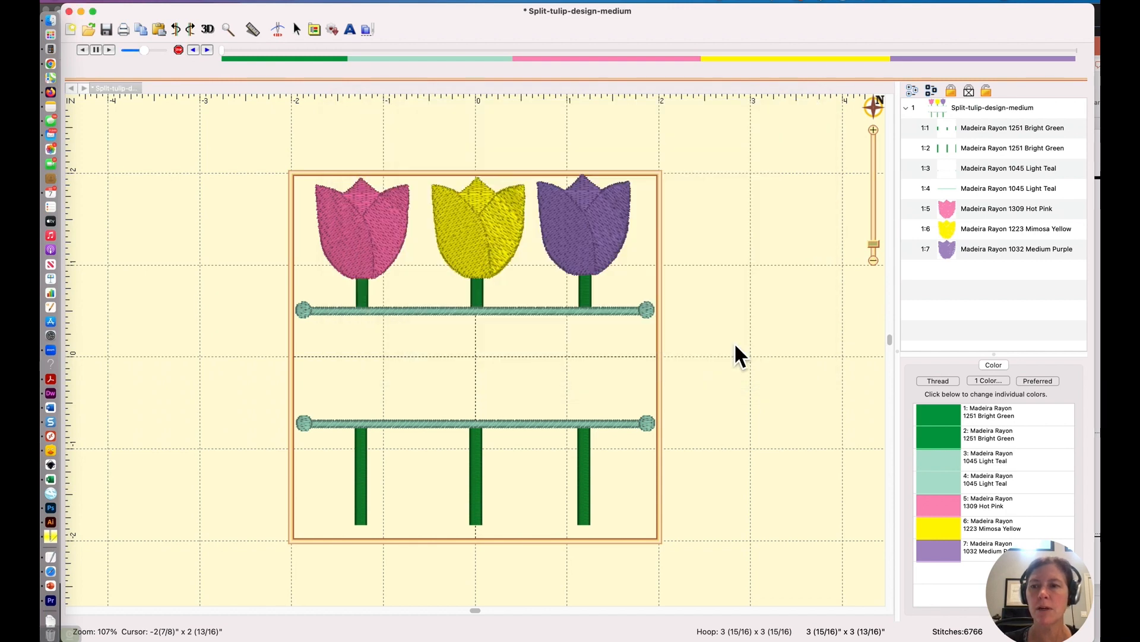
- Check the Keep Color Stop option for the Bright Green upper stems and lower stems
click(957, 129)
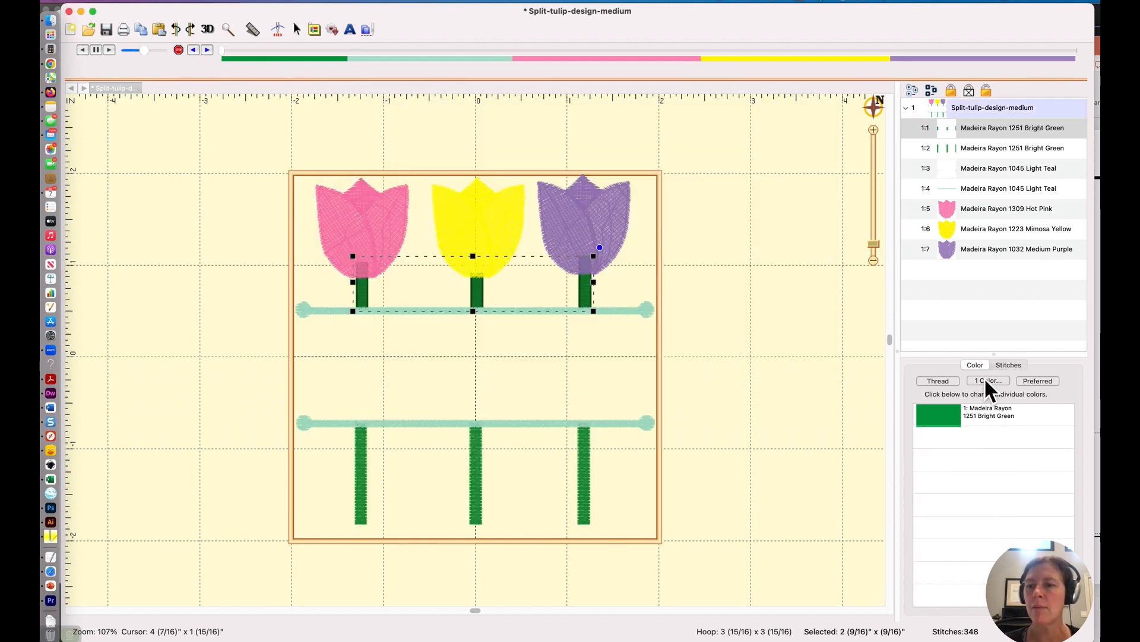
right_click(955, 413)
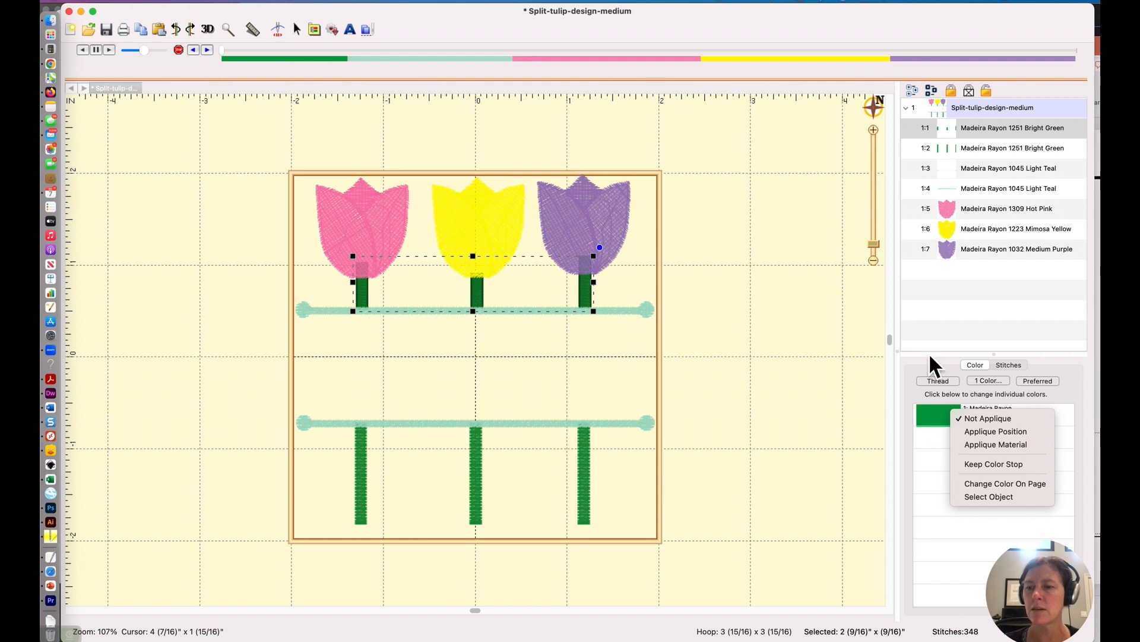
click(967, 146)
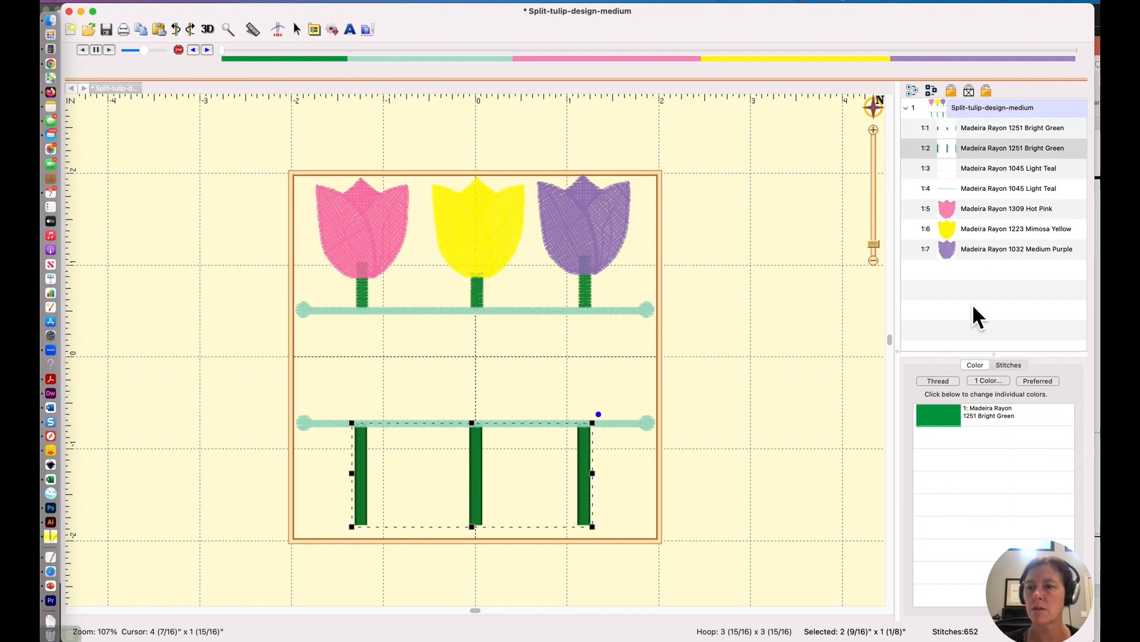
right_click(941, 425)
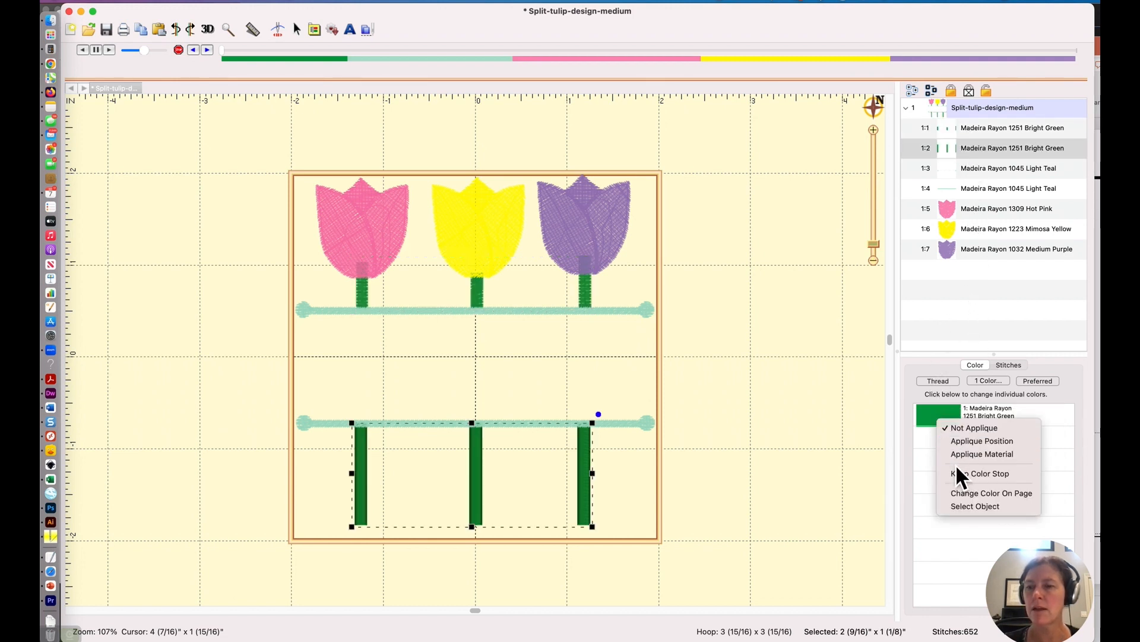
click(957, 169)
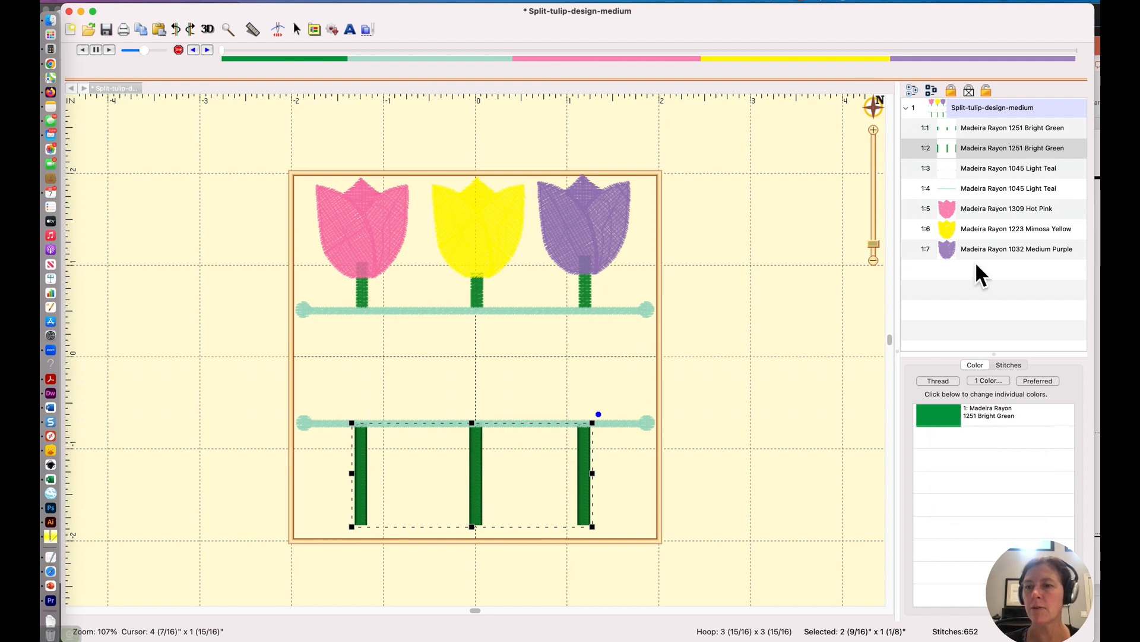
click(935, 412)
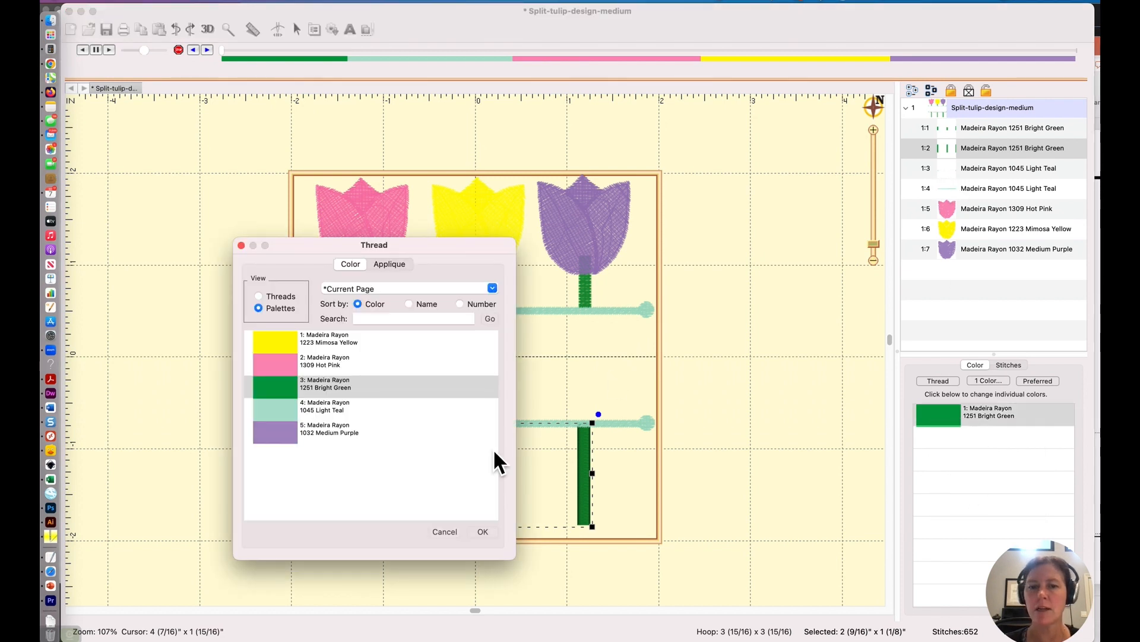
click(445, 531)
- Check the Keep Color Stop option for the lower and upper Light Teal bars
click(956, 170)
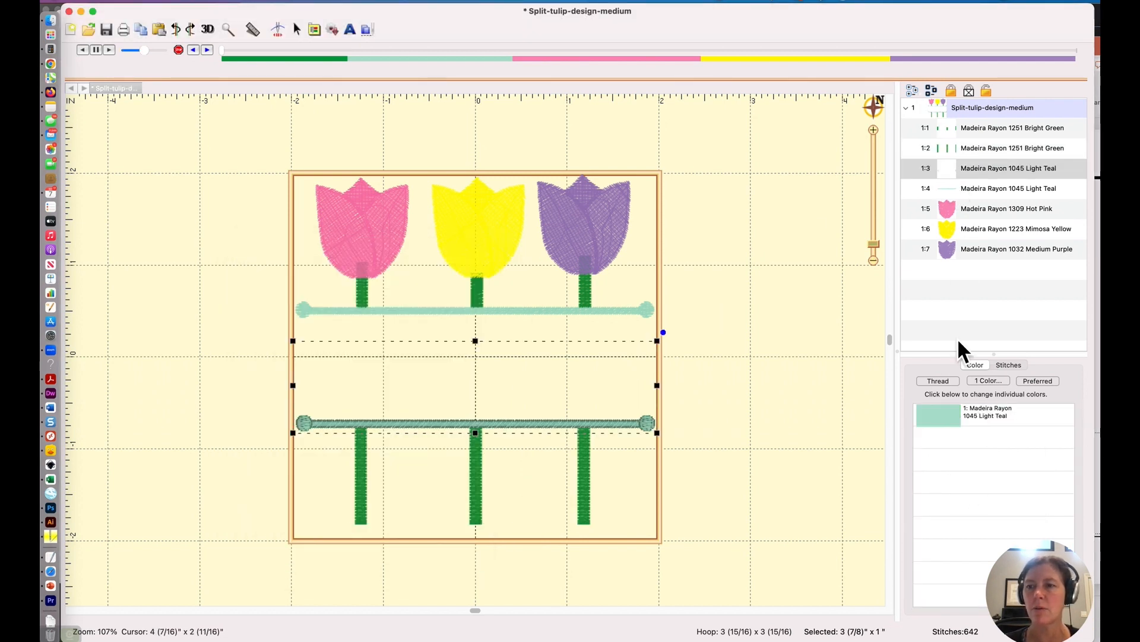
right_click(942, 412)
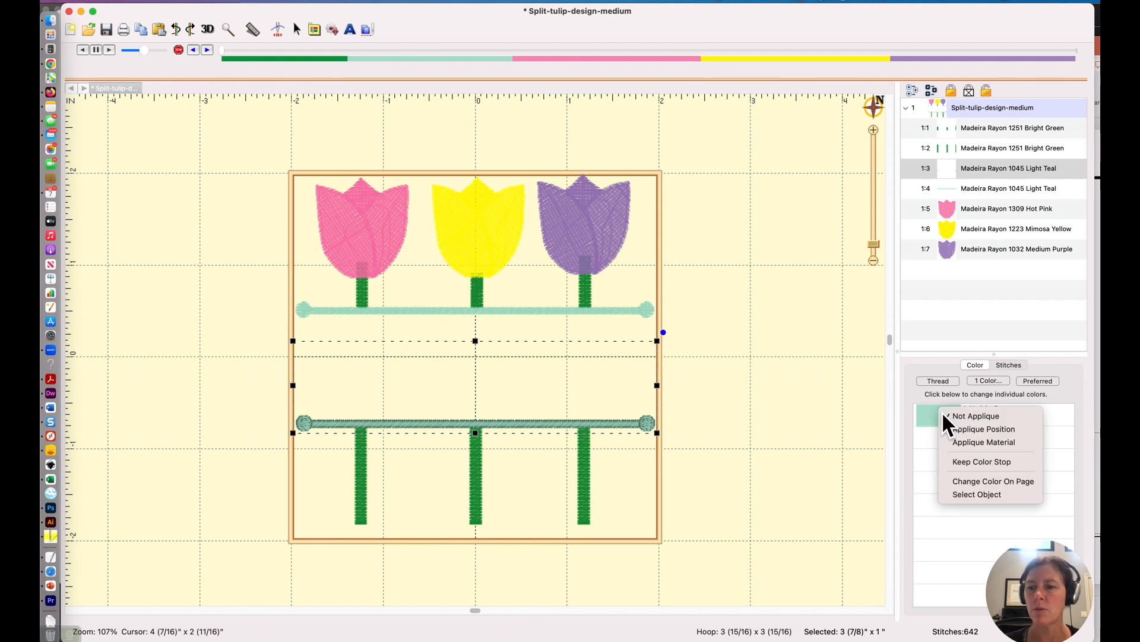
click(975, 187)
click(952, 196)
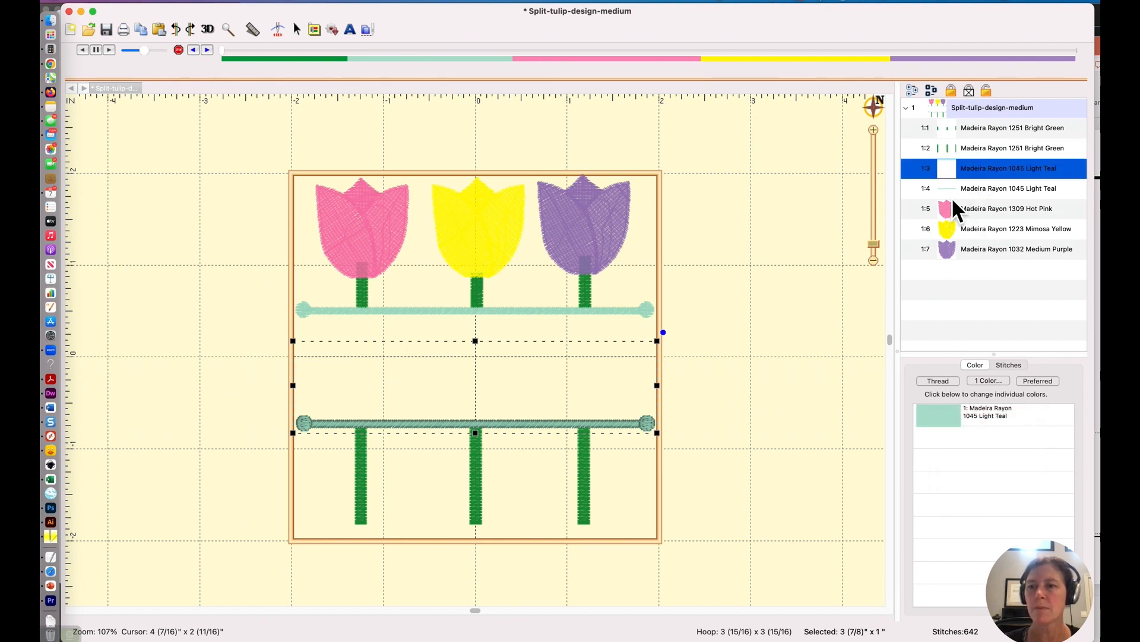
right_click(940, 419)
click(789, 378)
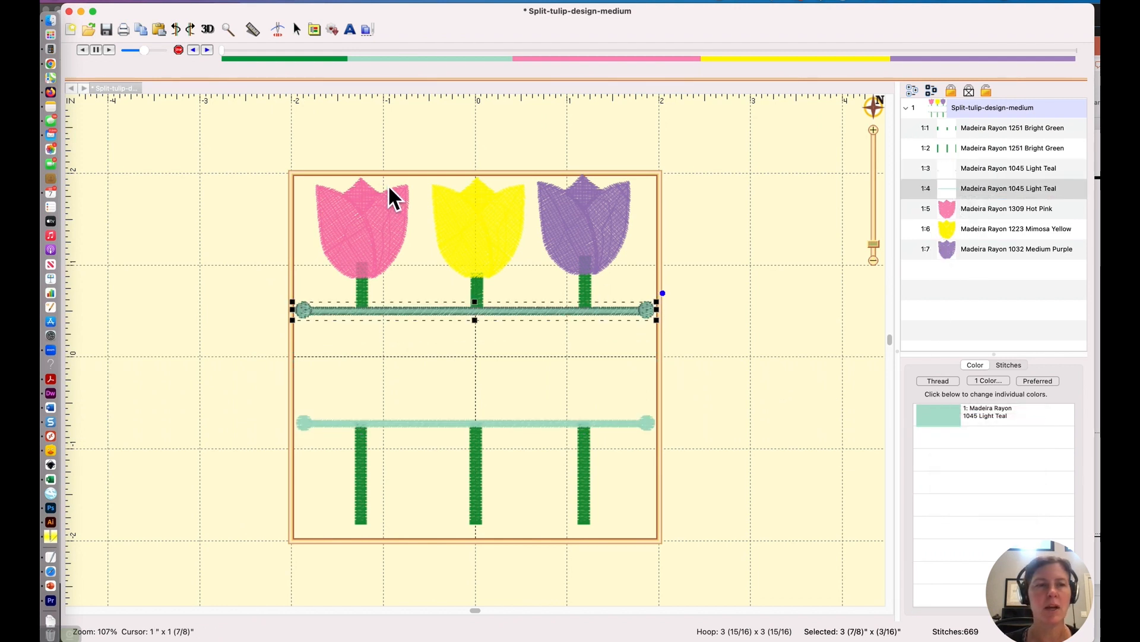
- Save the design as a PES stitch file named tulip-revised in the embroidery-designs folder
click(136, 5)
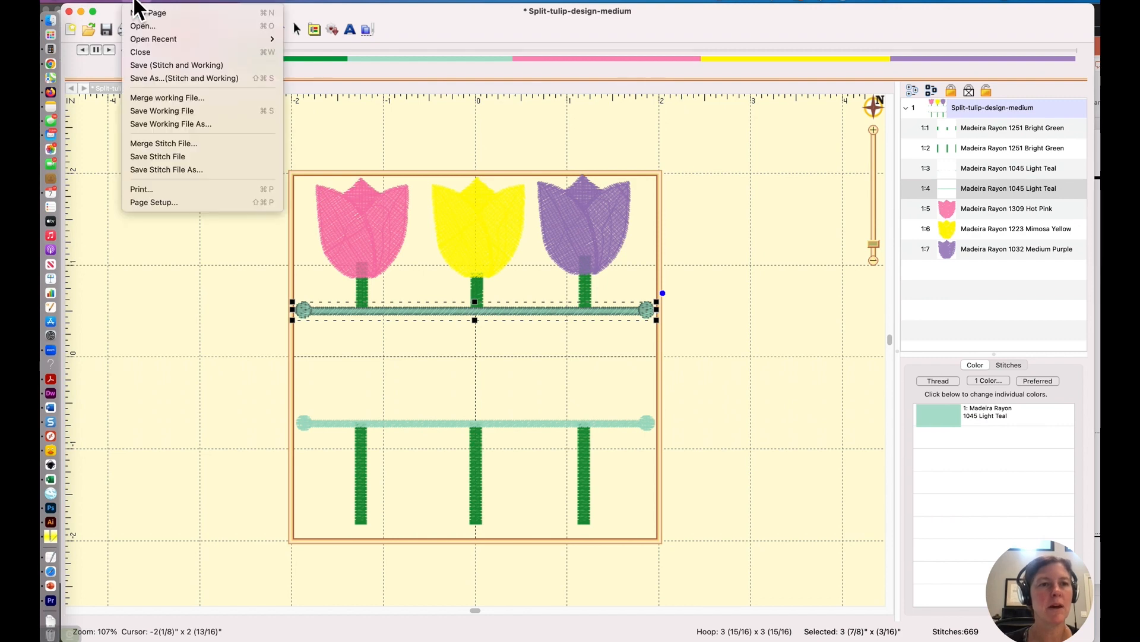
click(192, 171)
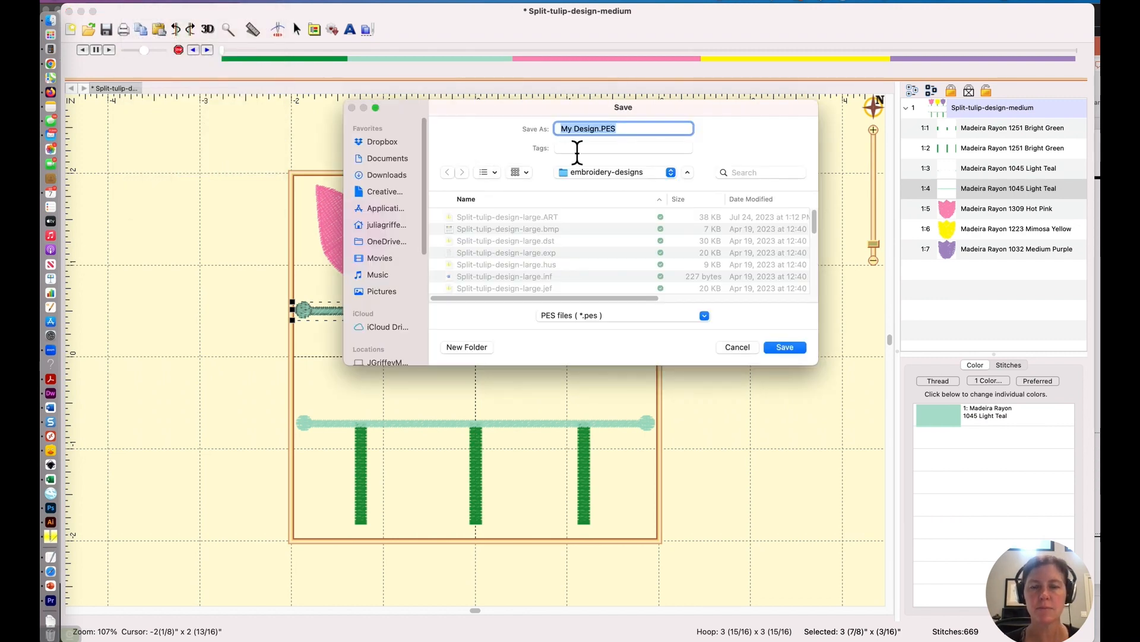
text(tulip-revise)
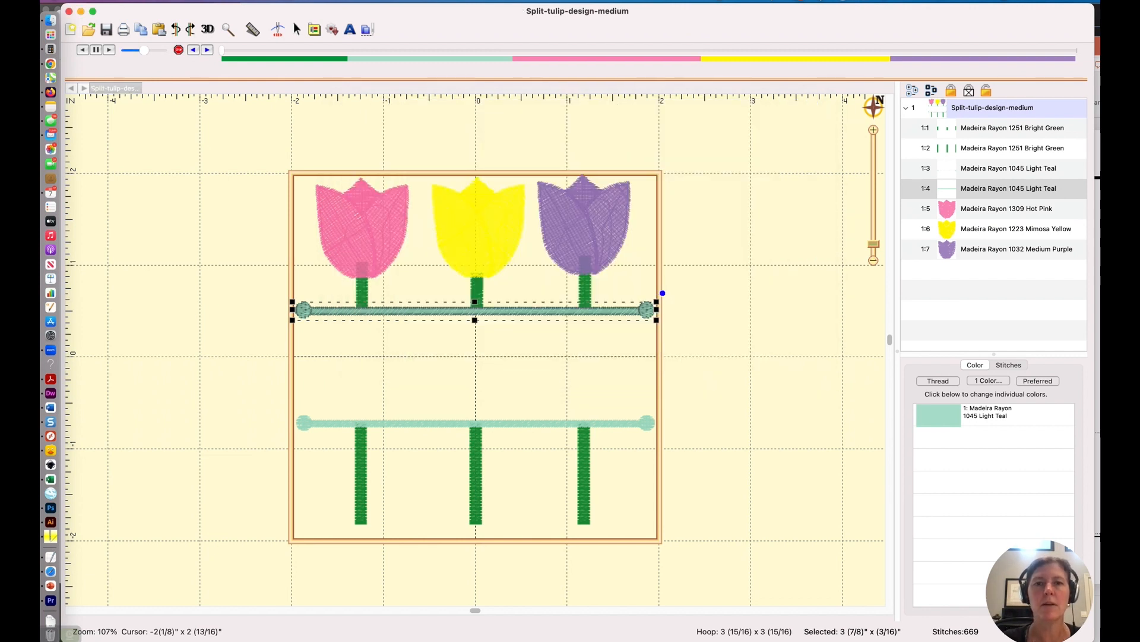
- Close the Split-tulip-design-medium design and open tulip-revised.PES from the embroidery-designs folder
click(96, 89)
click(138, 4)
click(143, 25)
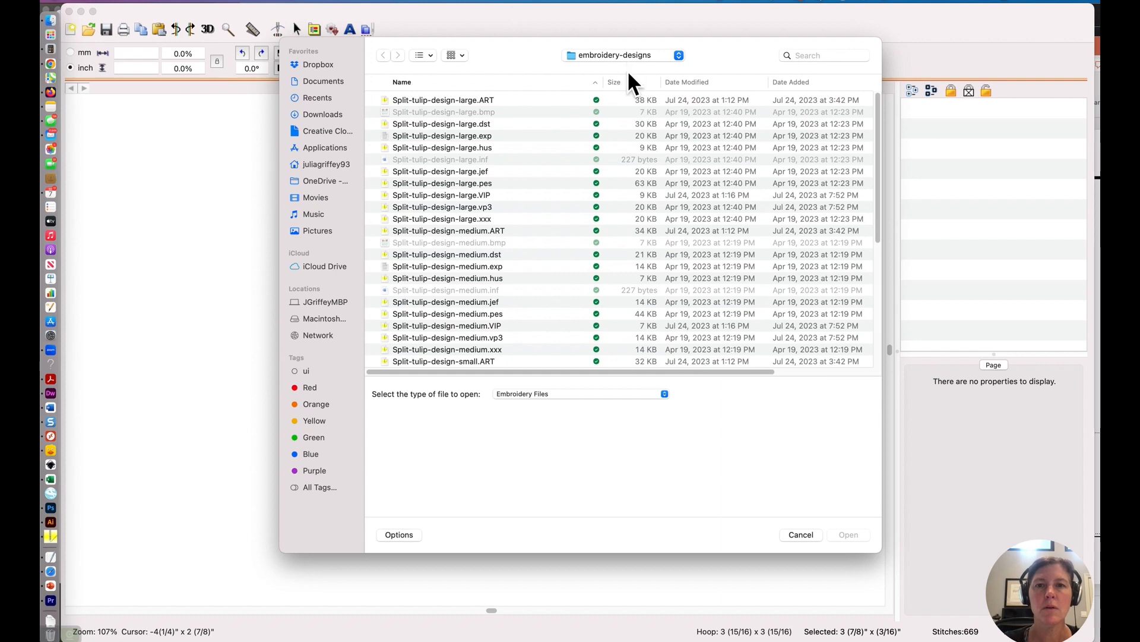
scroll(526, 218, down, 10)
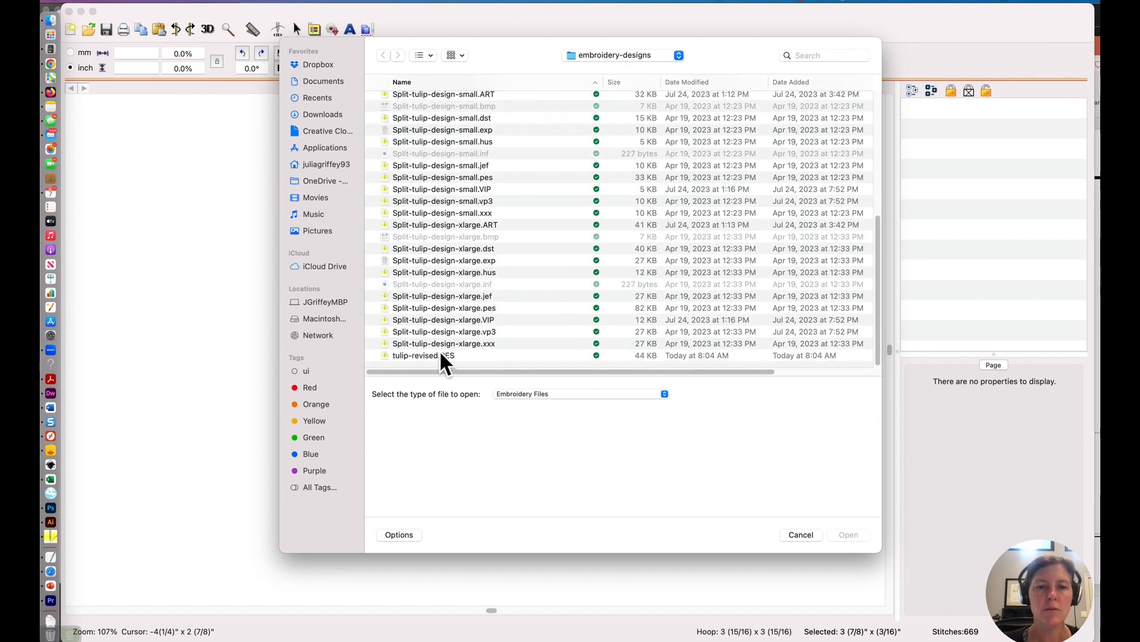
click(451, 355)
click(847, 537)
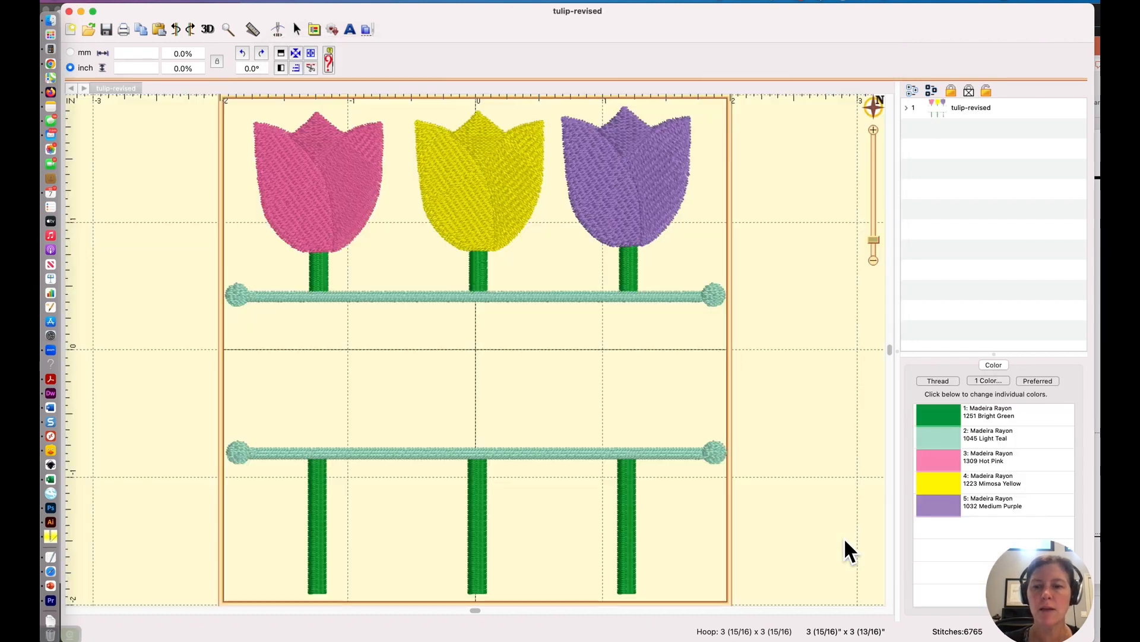
- Expand the tulip-revised design's color objects and select the Bright Green stems to examine them
click(907, 107)
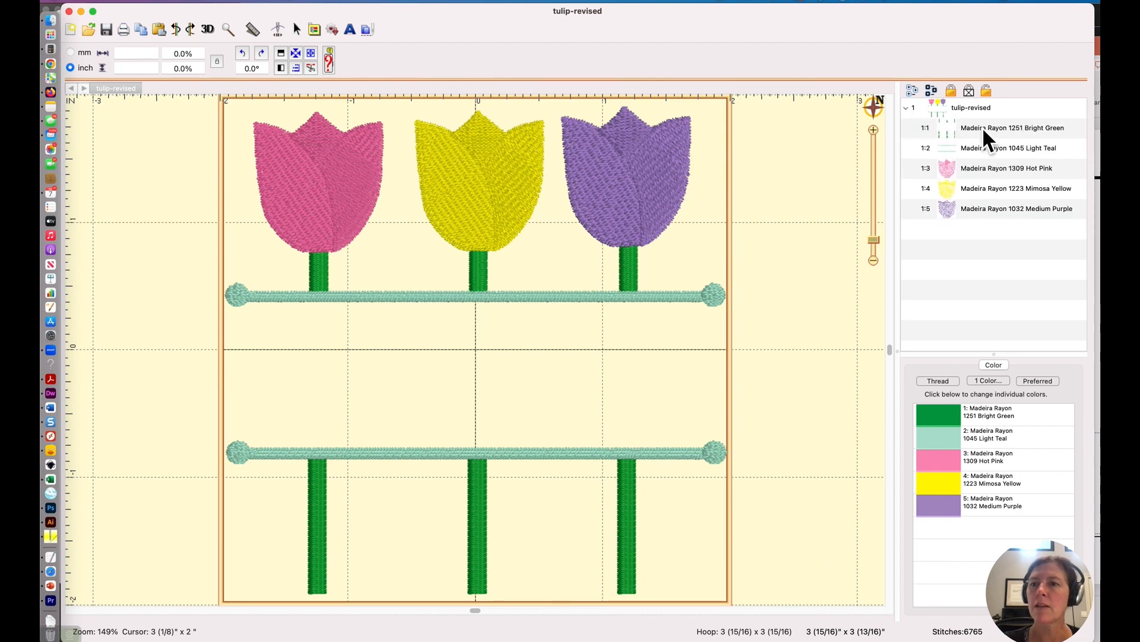
click(983, 127)
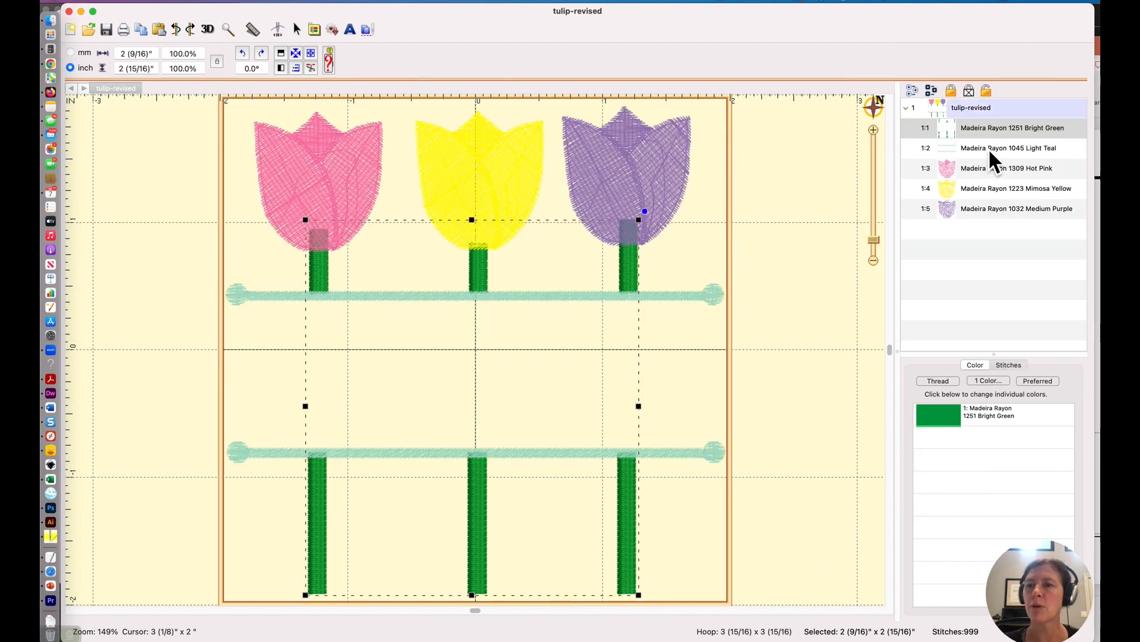